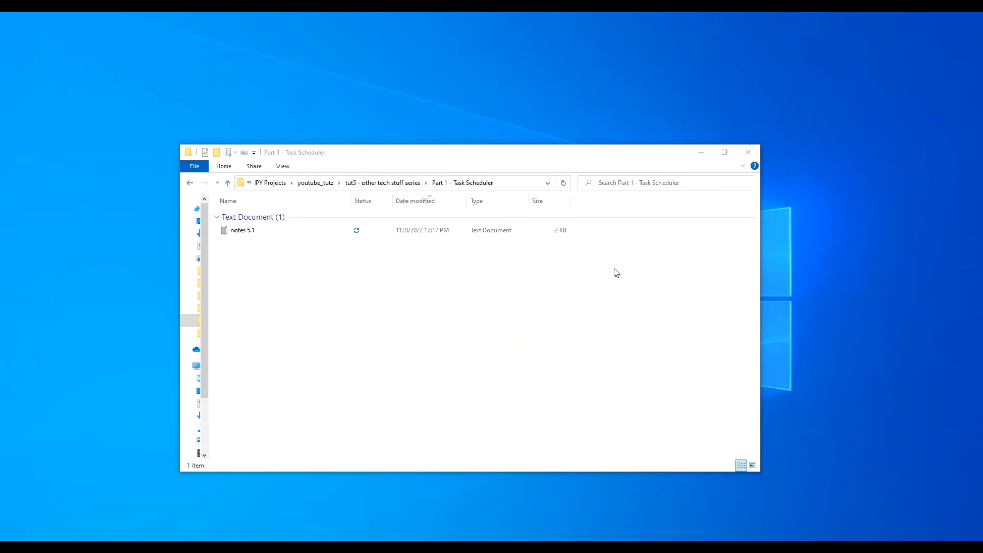
# Open Task Scheduler
pyautogui.press('super')
pyautogui.write('task s')
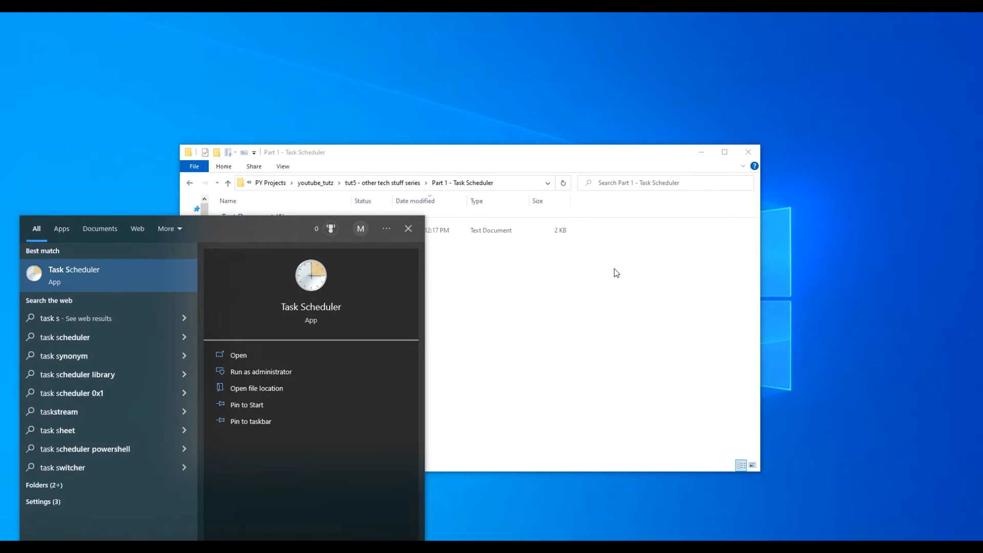
pyautogui.press('Return')
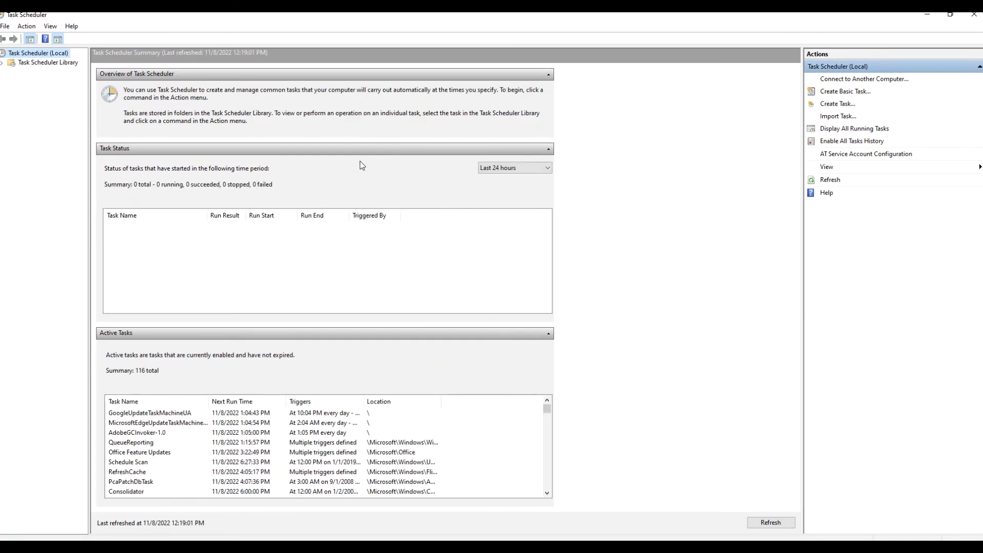
pyautogui.click(5, 27)
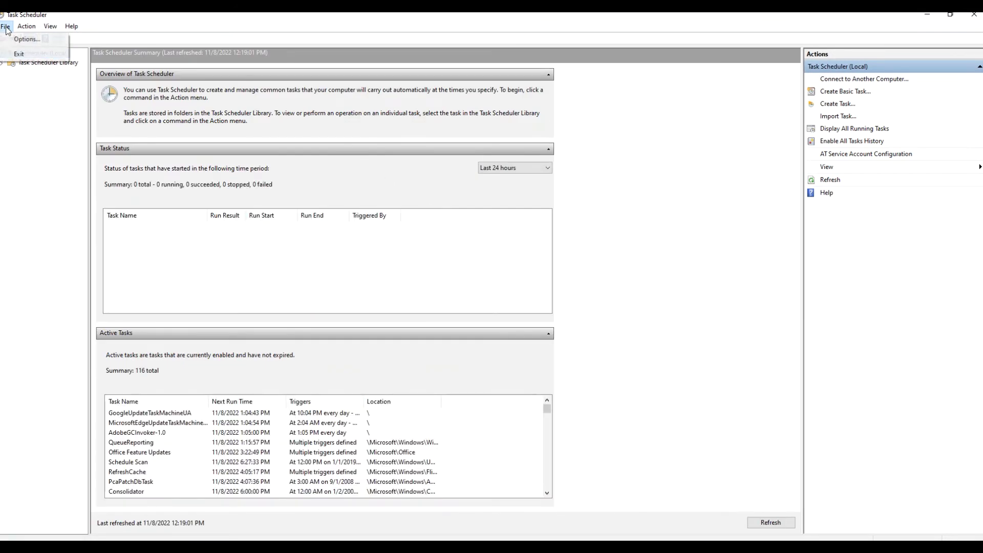
pyautogui.press('Right')
pyautogui.press('Right')
pyautogui.press('Escape')
# Expand the Task Scheduler Library with its Microsoft folder and add a new library folder named custom_tasks
pyautogui.click(2, 63)
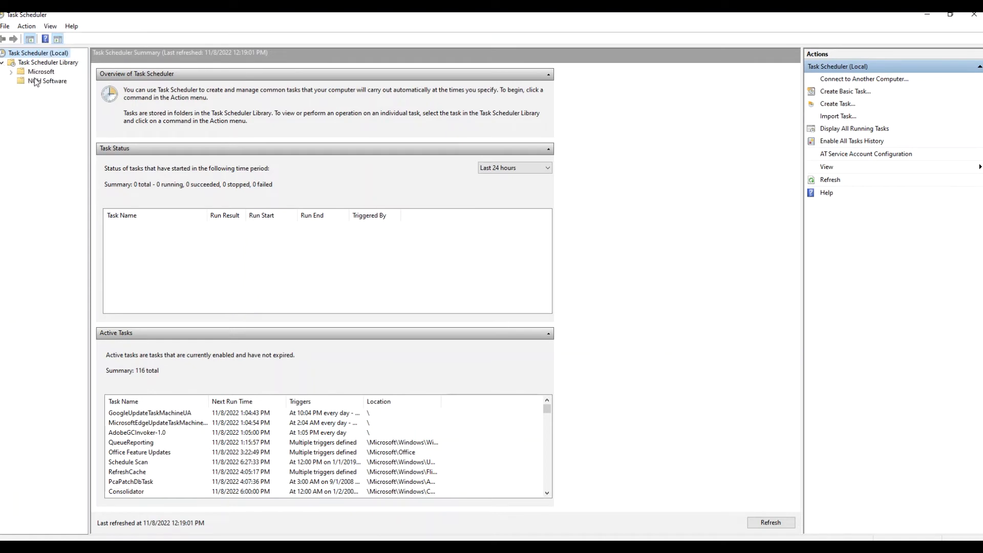
pyautogui.click(11, 72)
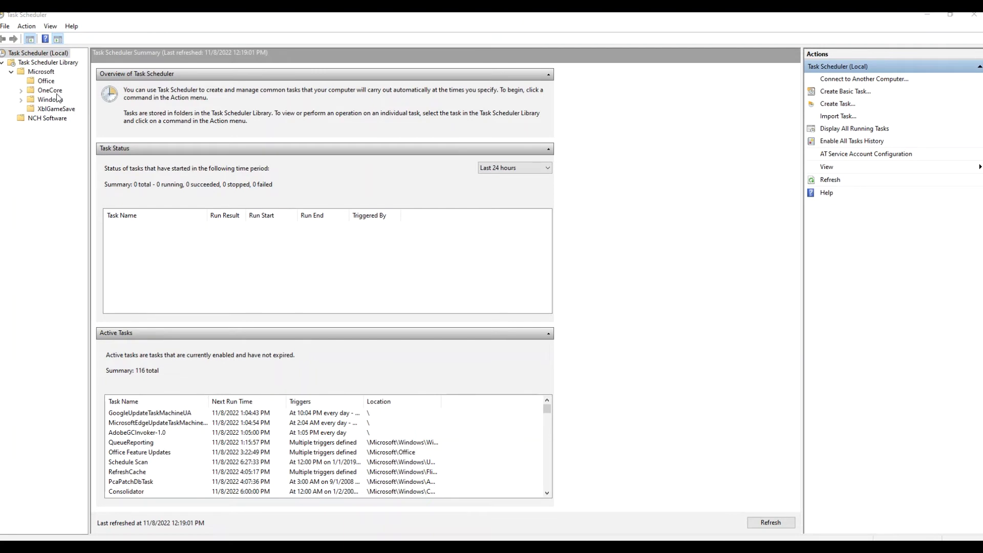
pyautogui.click(49, 65)
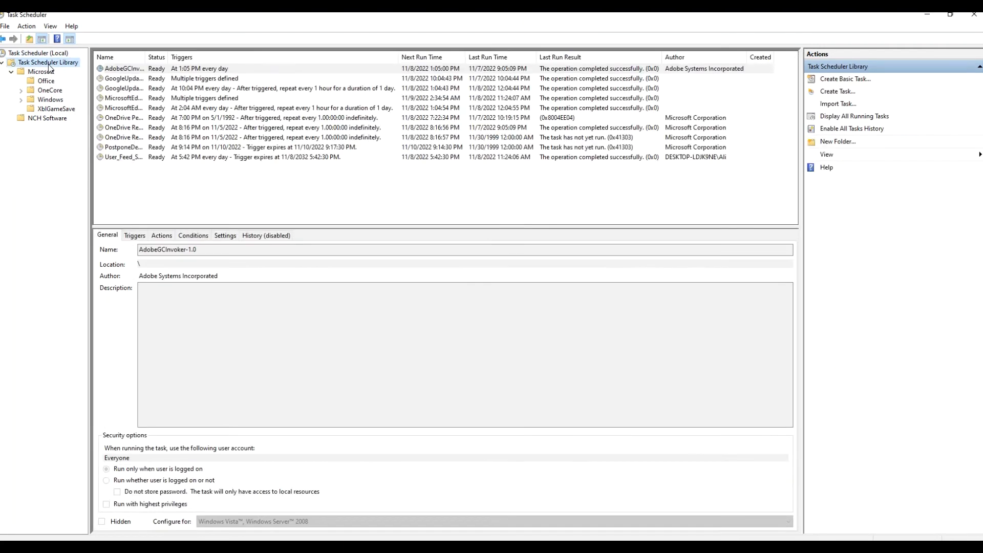
pyautogui.rightClick(53, 67)
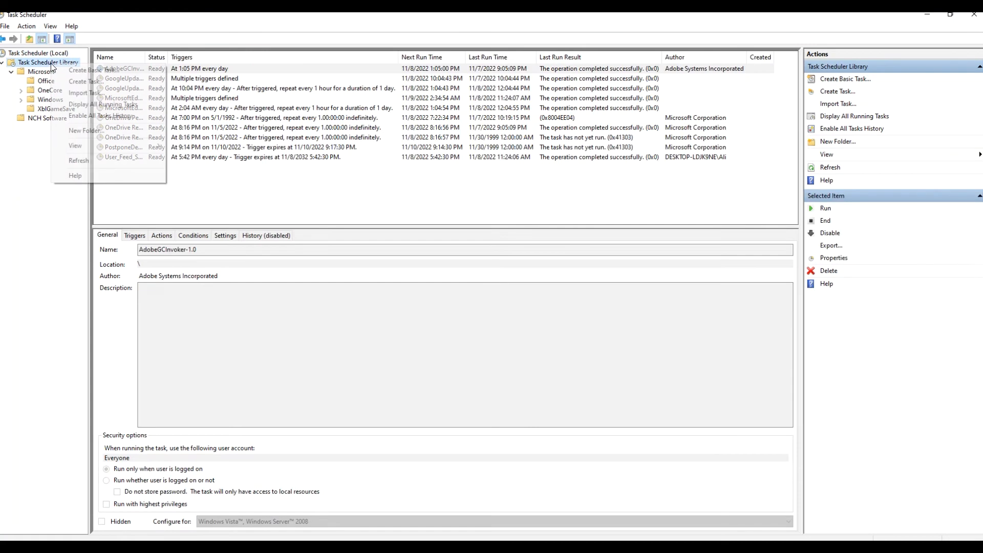
pyautogui.click(81, 131)
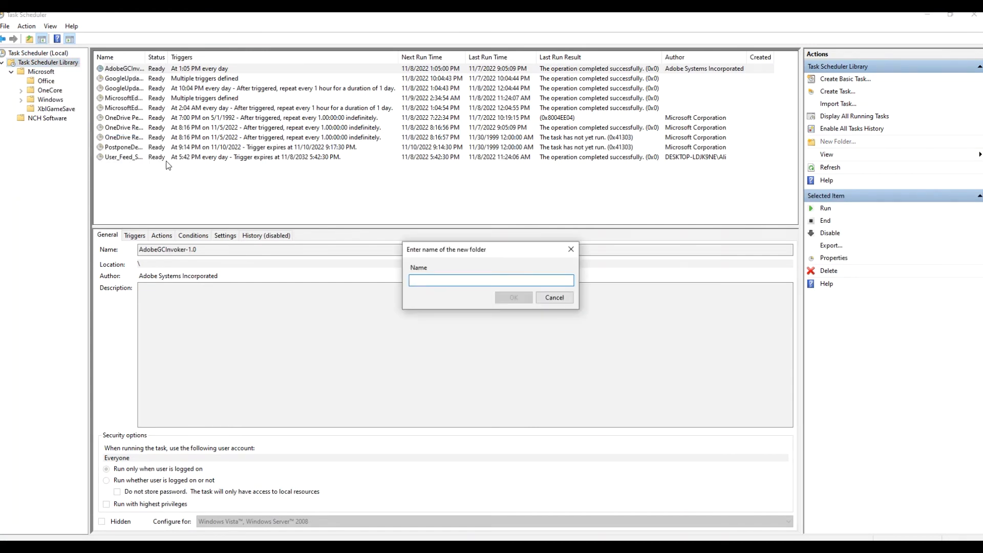
pyautogui.write('custom_tasks')
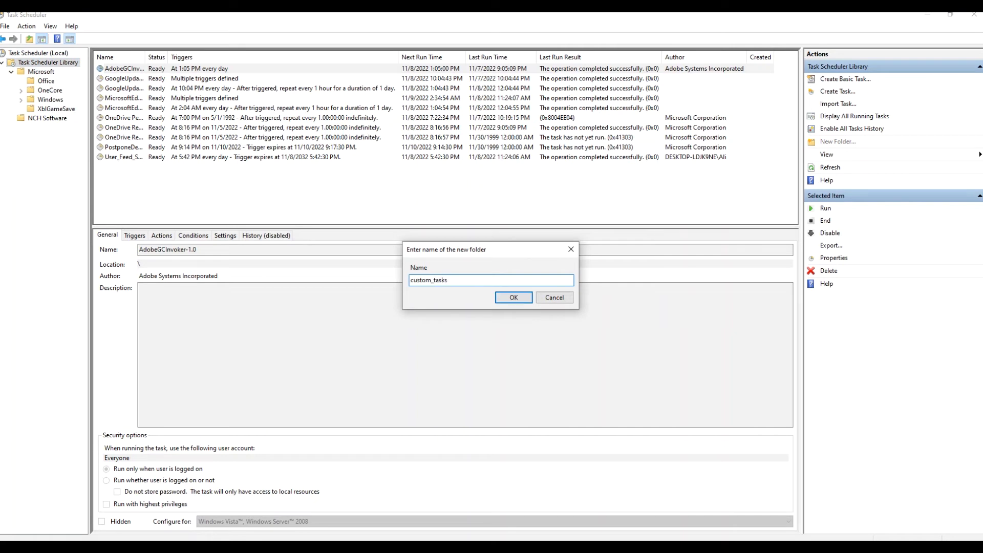
pyautogui.press('Return')
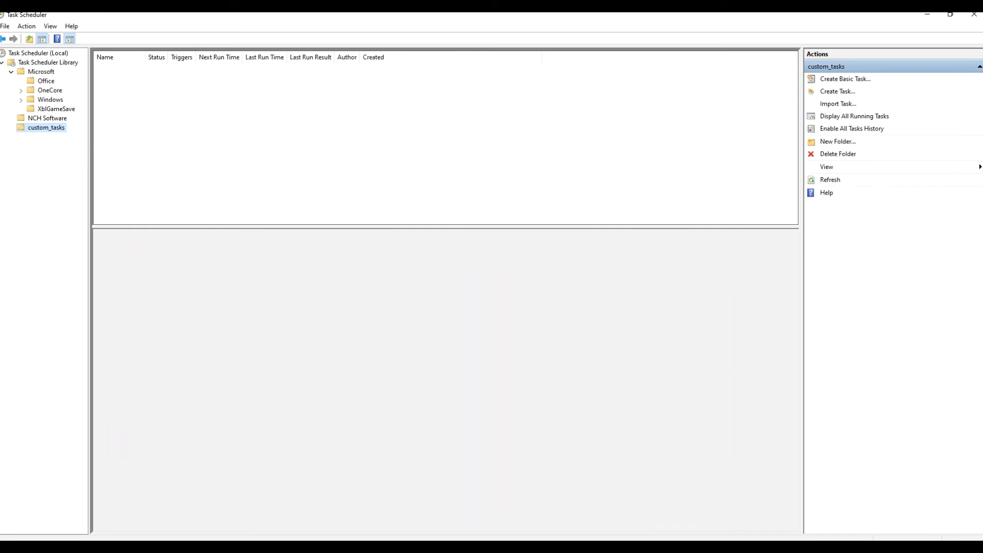
# Start a new task in custom_tasks named run_python_code, described as "this will run a python code", configured for Windows Vista, Windows Server 2008
pyautogui.click(852, 92)
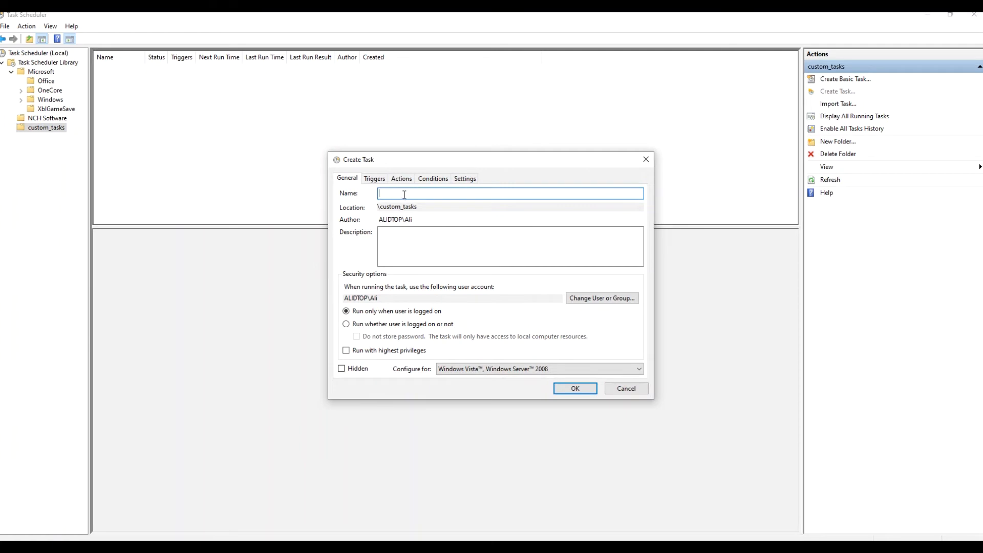
pyautogui.write('run_python_code')
pyautogui.click(417, 240)
pyautogui.write('this wi')
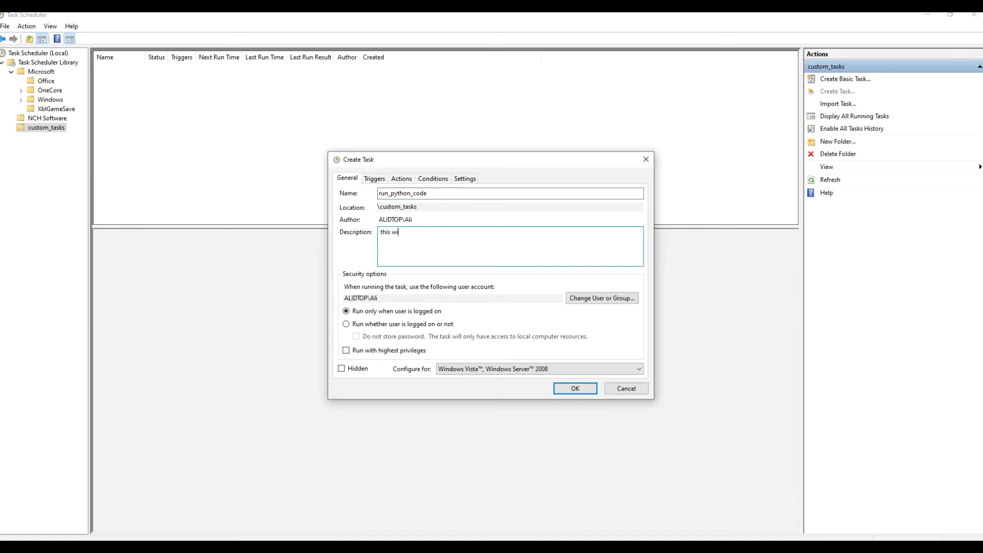
pyautogui.write('ll run a python code')
pyautogui.click(487, 370)
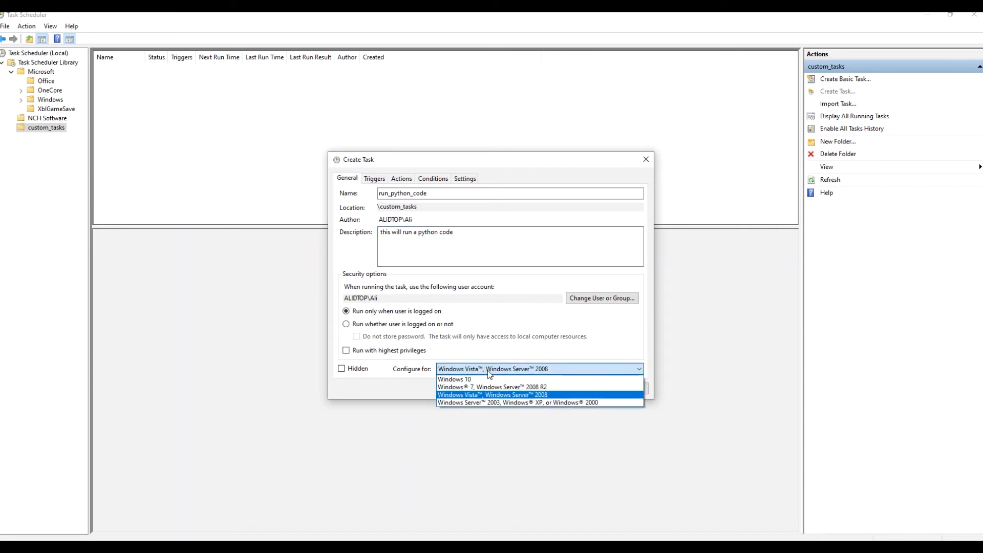
pyautogui.click(505, 372)
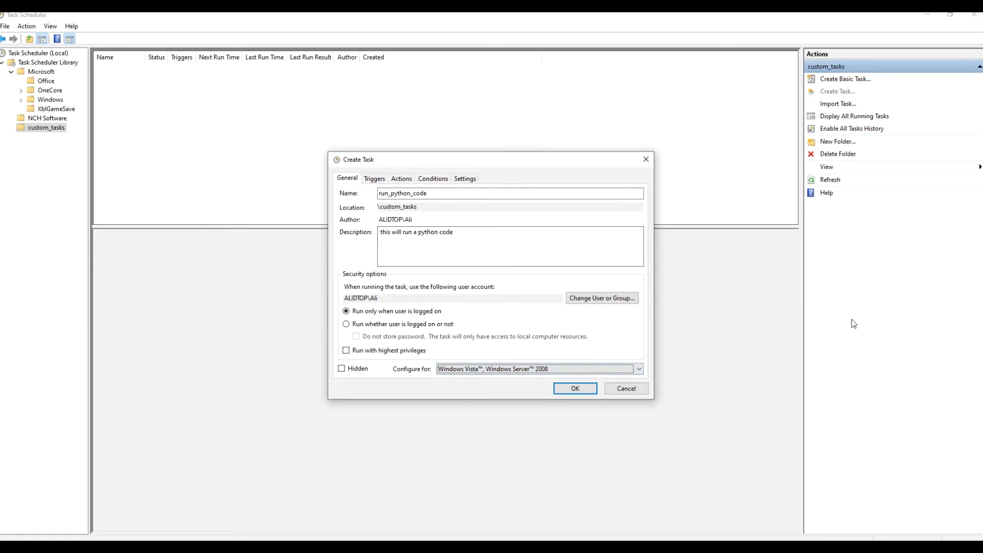
# Add a daily schedule trigger to the task, starting 11/8/2022 at 12:25:25 PM and recurring every 1 day
pyautogui.click(374, 178)
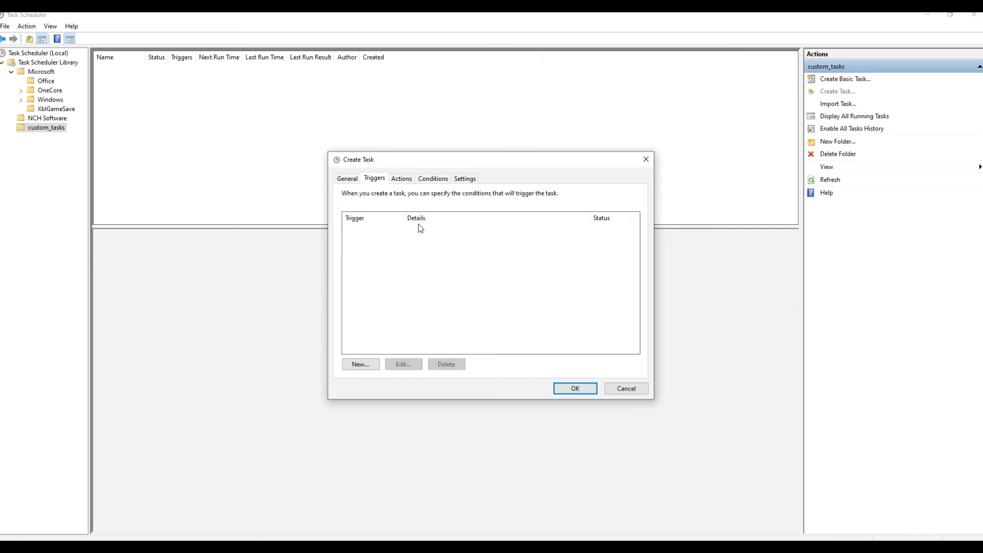
pyautogui.click(370, 365)
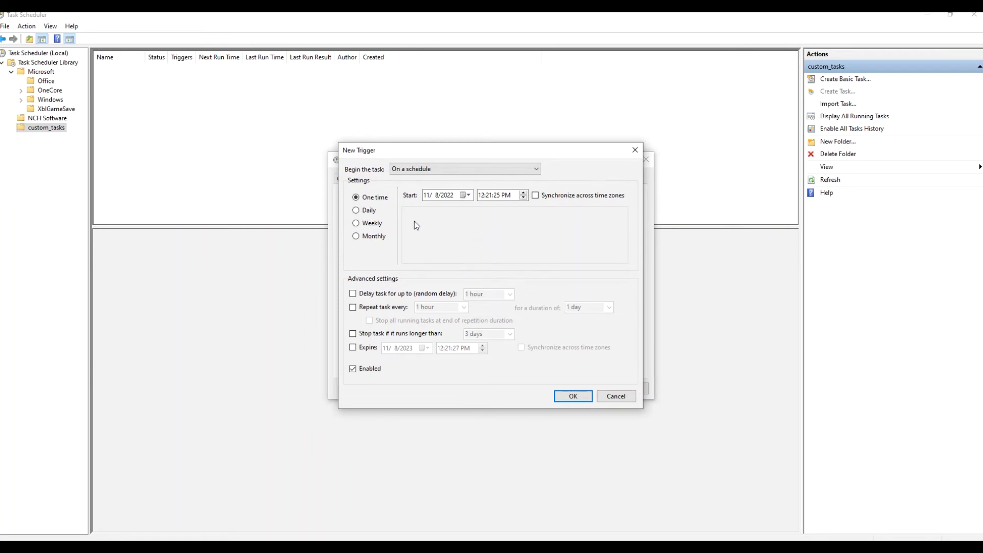
pyautogui.click(365, 212)
pyautogui.click(489, 196)
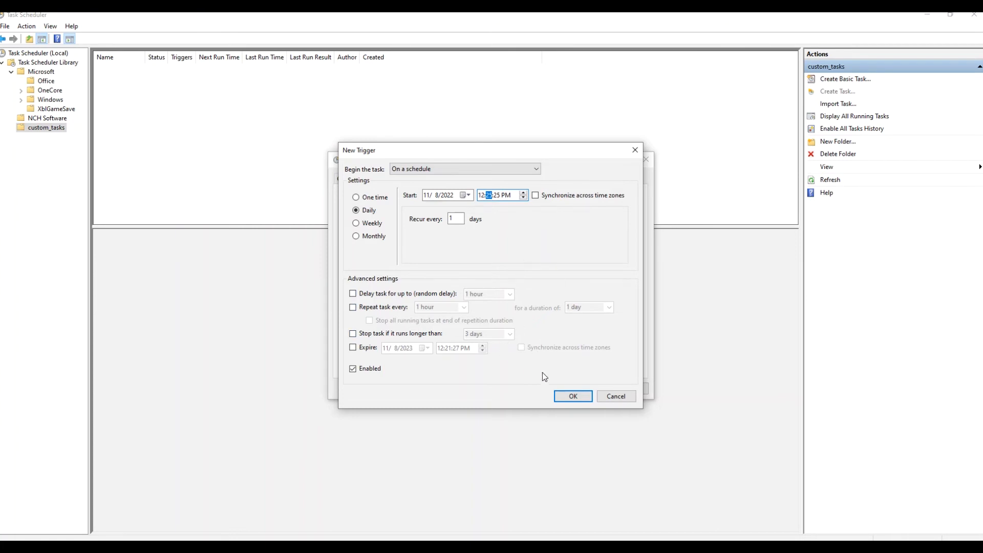
pyautogui.click(571, 397)
# Begin a new action for the task, keeping Start a program as the action type
pyautogui.click(401, 178)
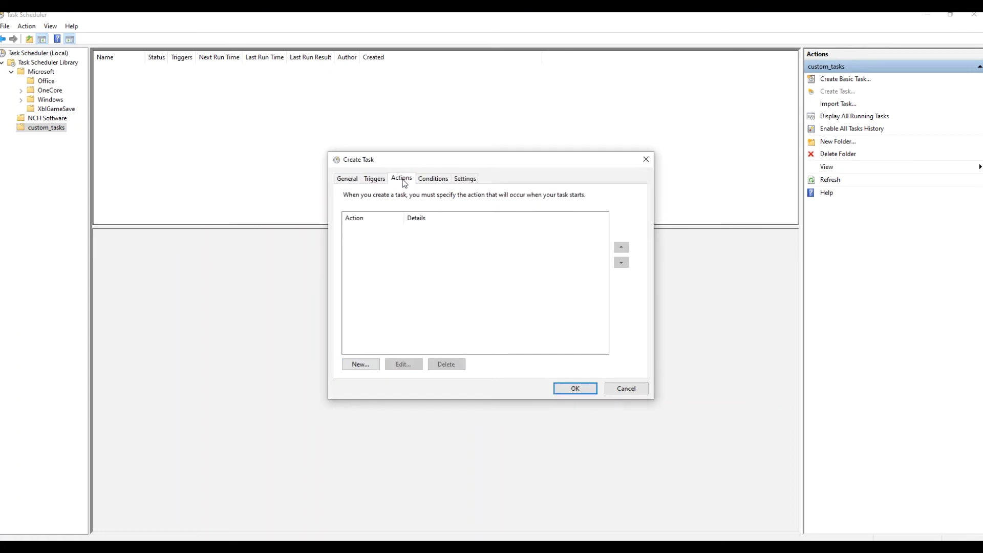
pyautogui.click(369, 364)
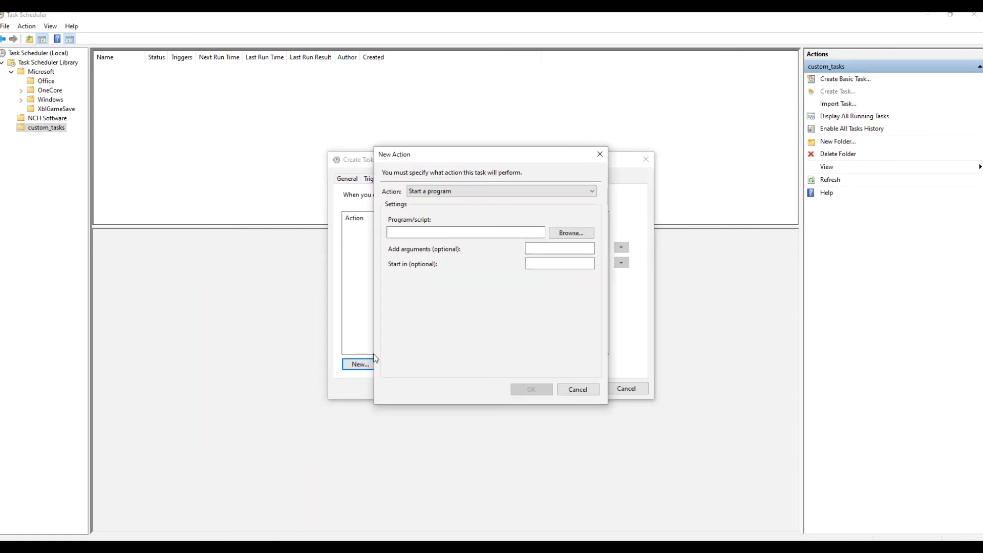
pyautogui.click(481, 195)
pyautogui.click(481, 195)
pyautogui.click(481, 195)
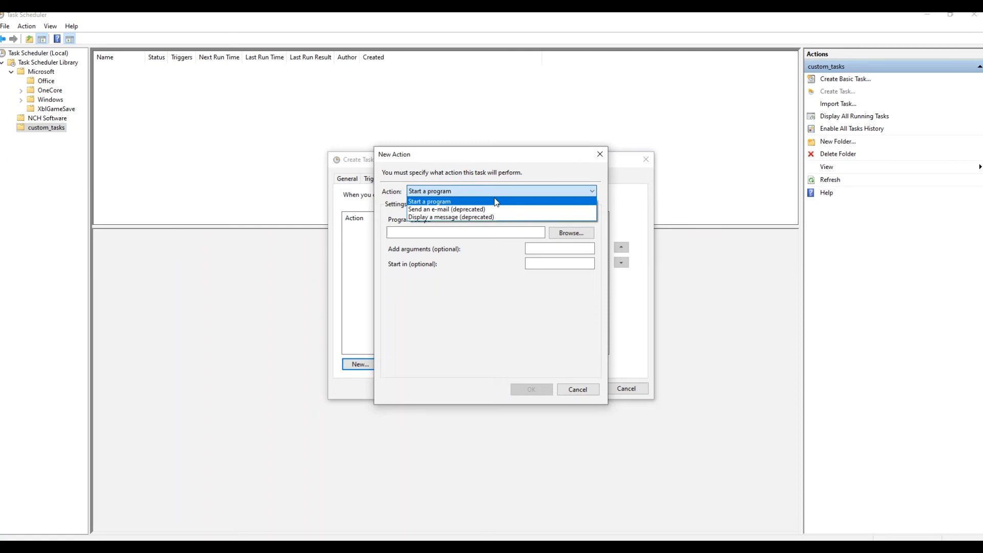
pyautogui.click(501, 163)
pyautogui.click(472, 236)
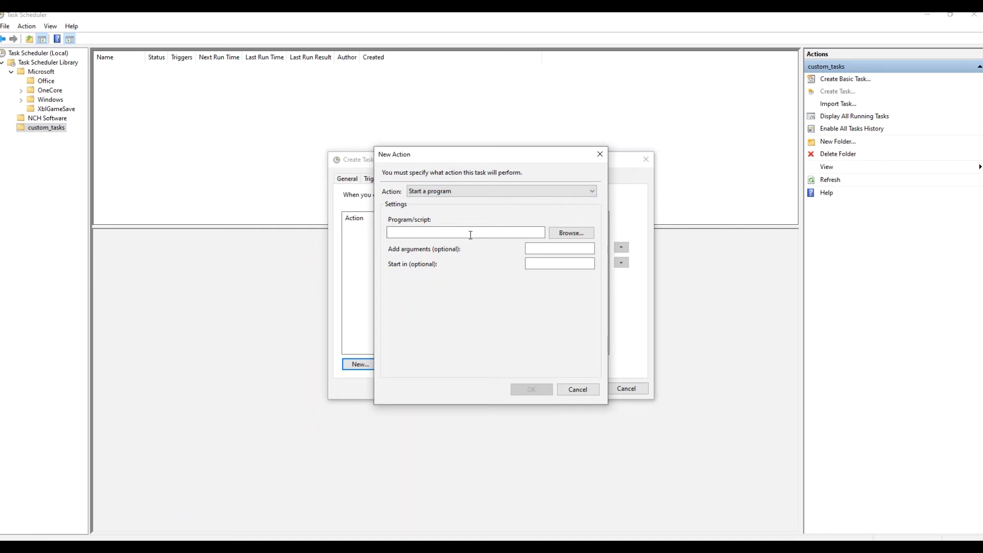
pyautogui.click(576, 261)
# Open Notepad beside the New Action dialog and write print("this is a test python code")
pyautogui.press('super')
pyautogui.write('note')
pyautogui.press('Return')
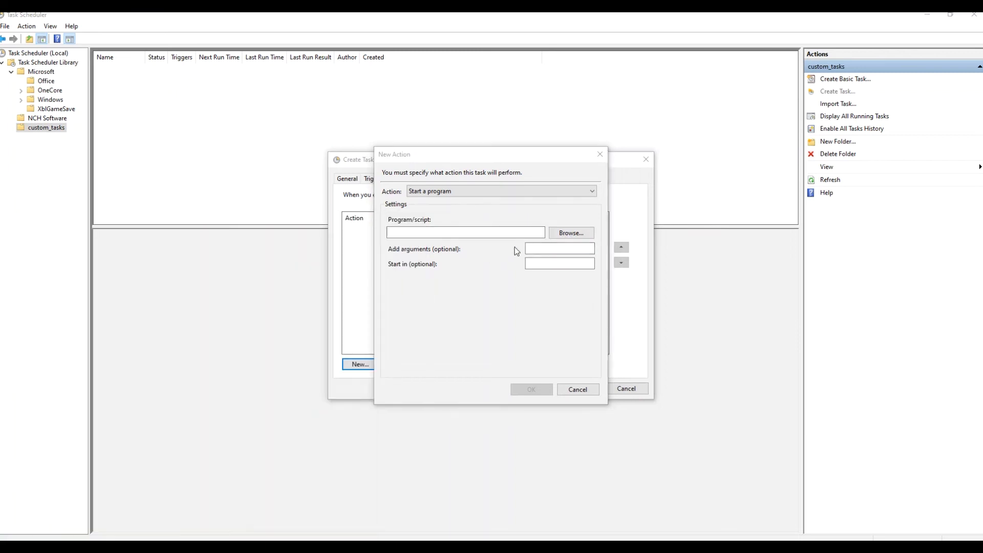
pyautogui.click(535, 249)
pyautogui.moveTo(380, 174); pyautogui.dragTo(696, 244)
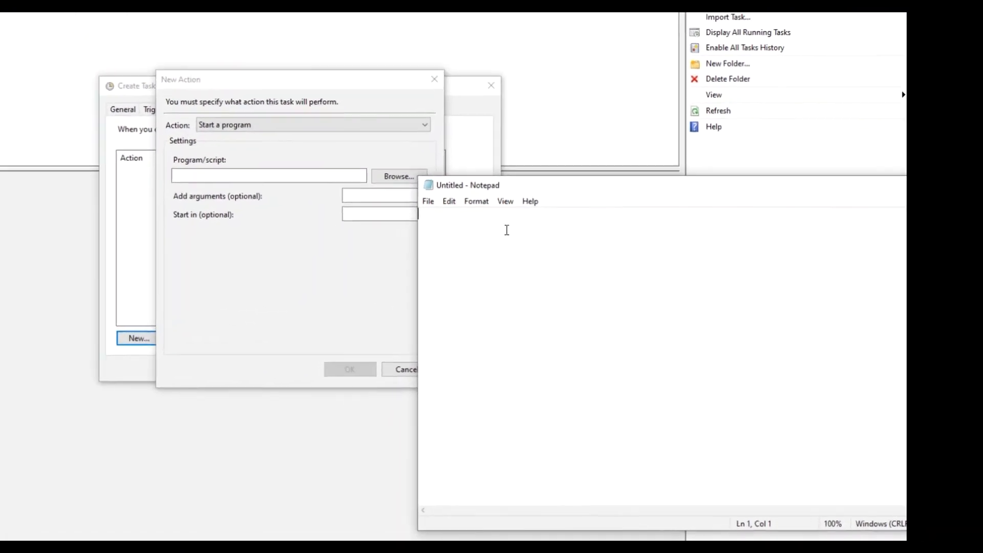
pyautogui.write('print(')
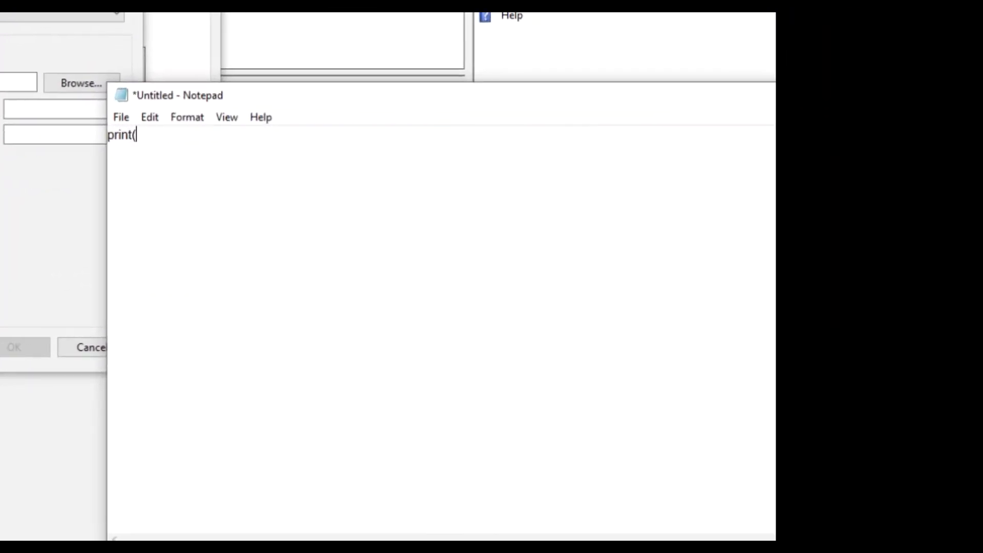
pyautogui.write('"this is a test python code')
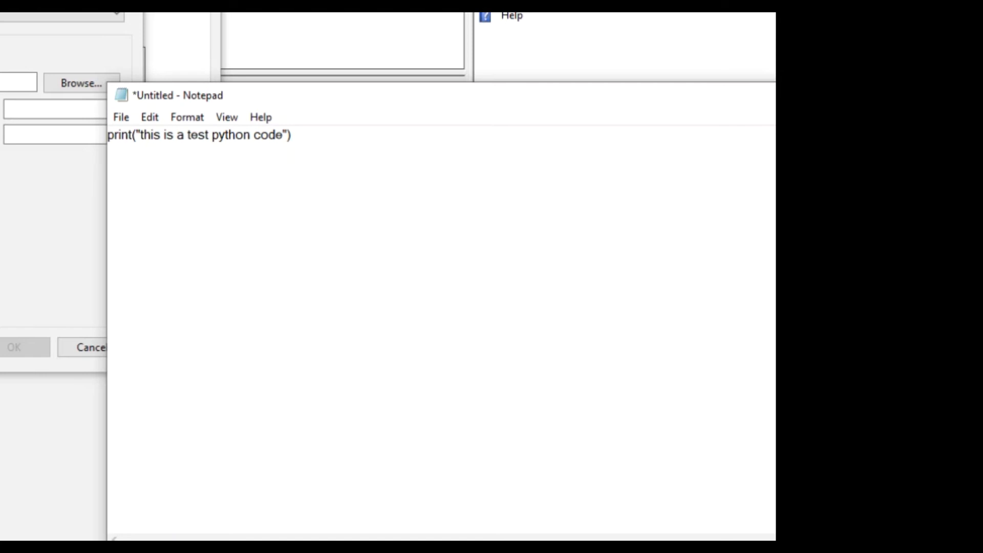
# Insert the line import time above the print statement, with a blank line between them
pyautogui.press('Up')
pyautogui.press('Up')
pyautogui.press('Return')
pyautogui.press('Return')
pyautogui.press('Up')
pyautogui.press('Up')
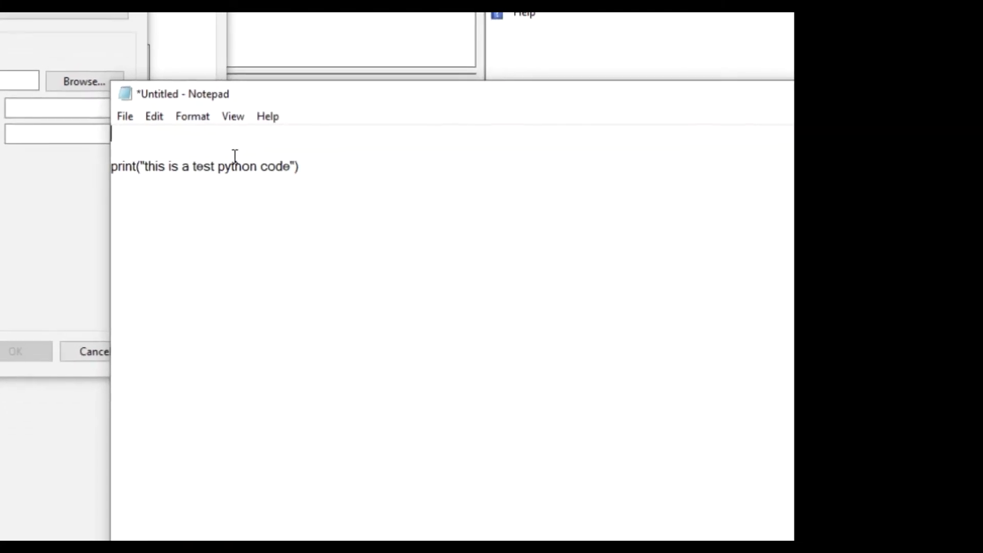
pyautogui.write('import time')
# Add time.sleep(5) below the print statement, leaving a blank line before it
pyautogui.press('Down')
pyautogui.press('Down')
pyautogui.press('Down')
pyautogui.press('Down')
pyautogui.write('time')
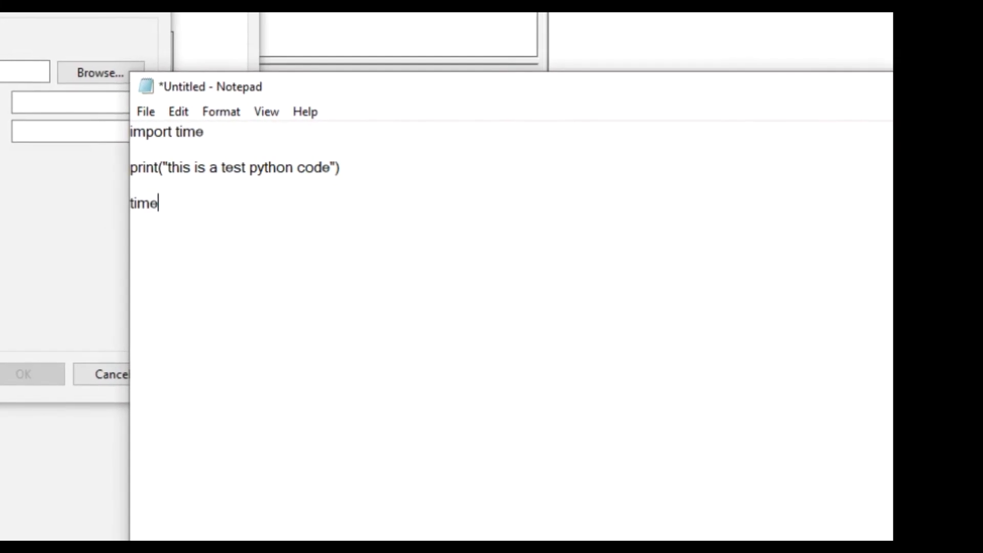
pyautogui.write('.sleep(5)')
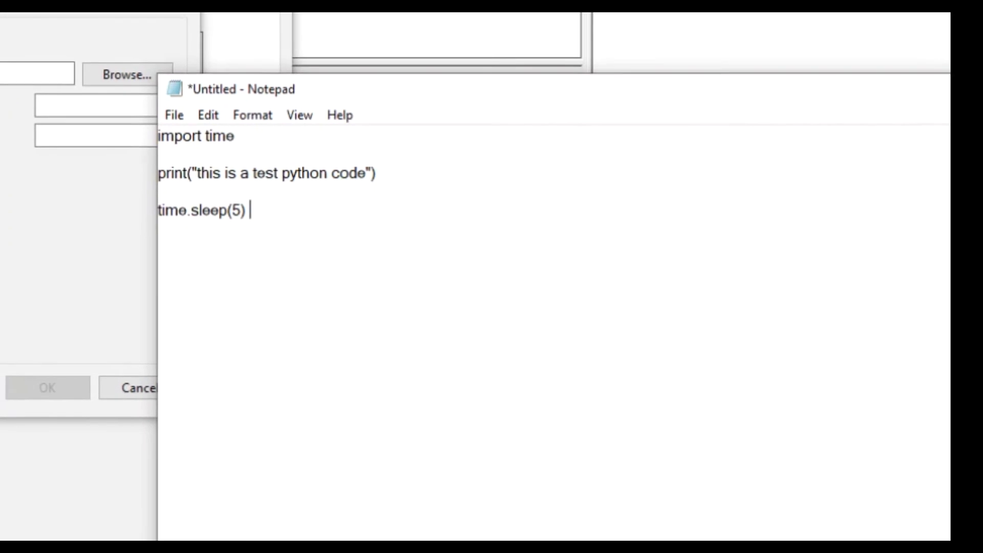
# Insert the comment "# 5 is in seconds" on its own line directly above the time.sleep(5) call
pyautogui.press('Home')
pyautogui.press('Return')
pyautogui.press('Up')
pyautogui.write('# ')
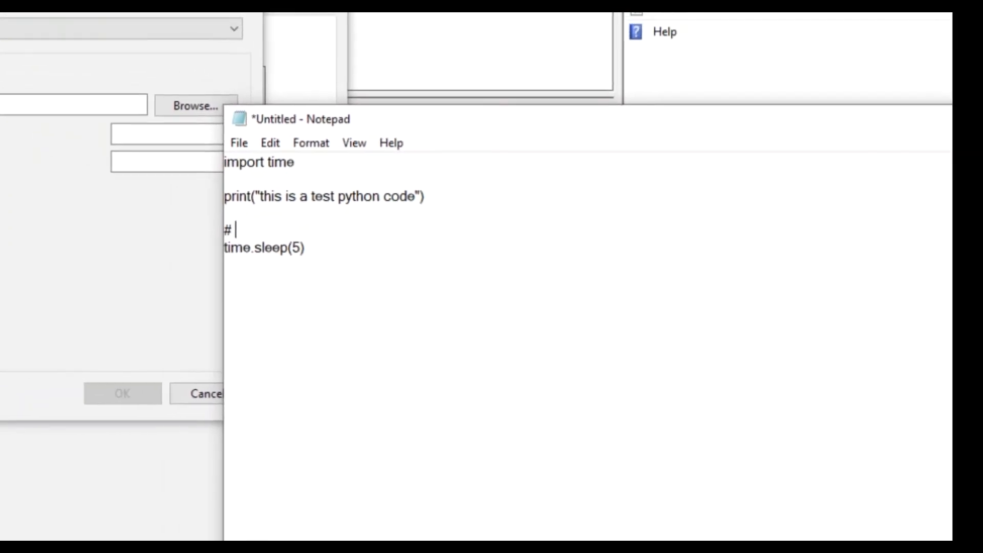
pyautogui.write('5 is ')
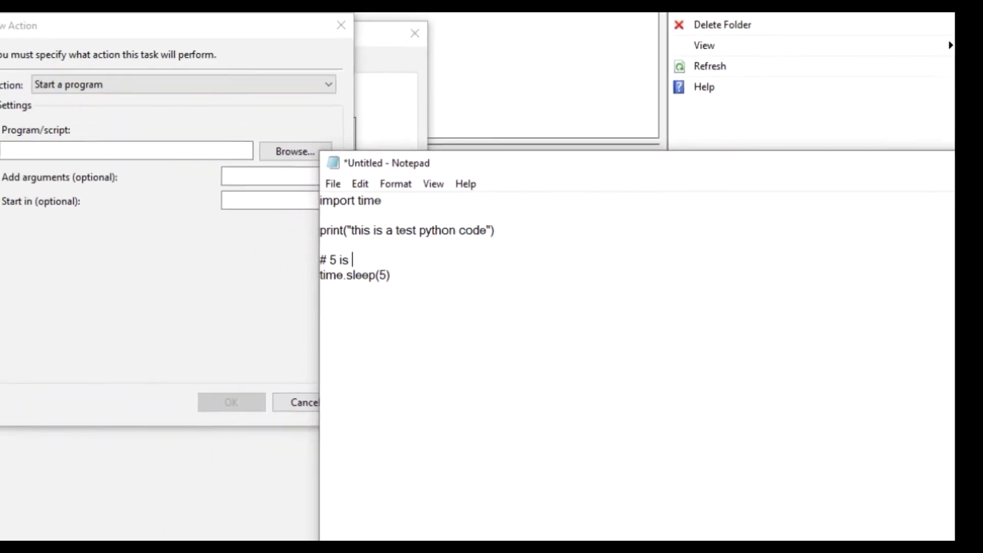
pyautogui.write('in se')
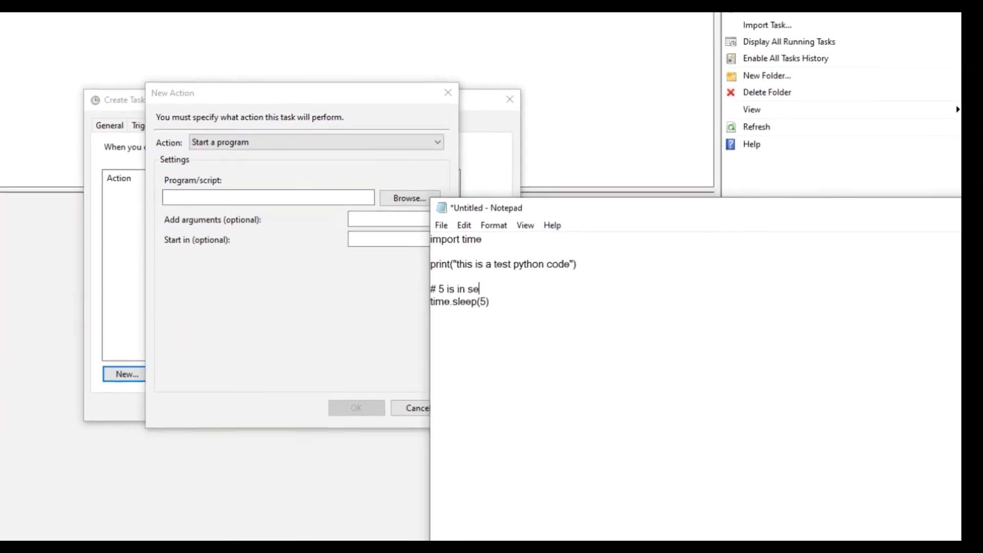
pyautogui.write('conds')
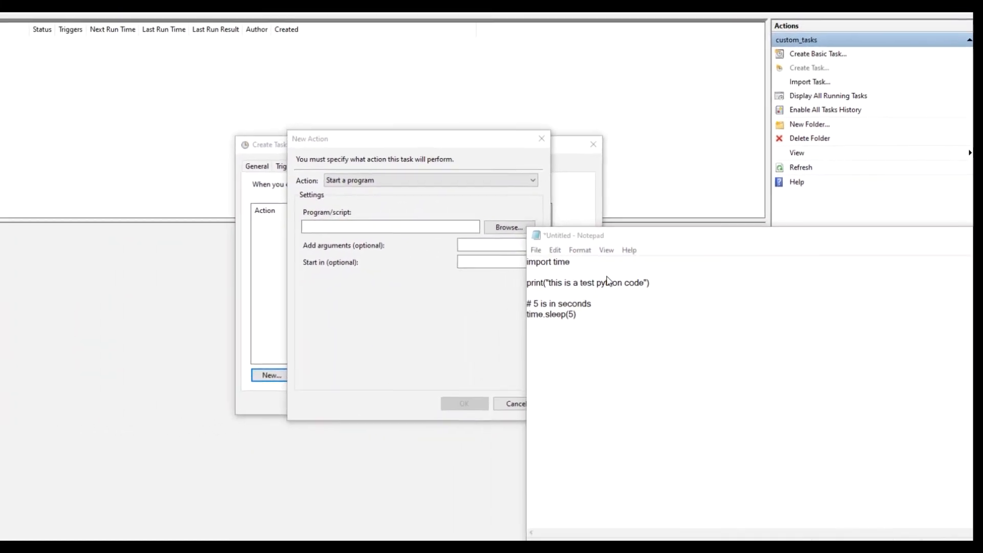
# Save the script as test_python_code.py in the Part 1 - Task Scheduler folder
pyautogui.hotkey('ctrl', 's')
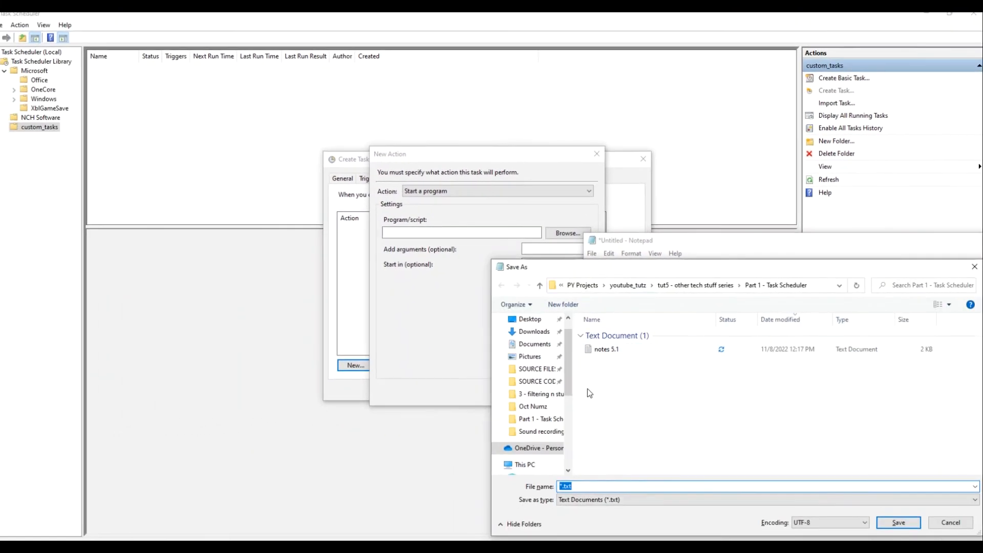
pyautogui.moveTo(571, 388); pyautogui.dragTo(522, 386)
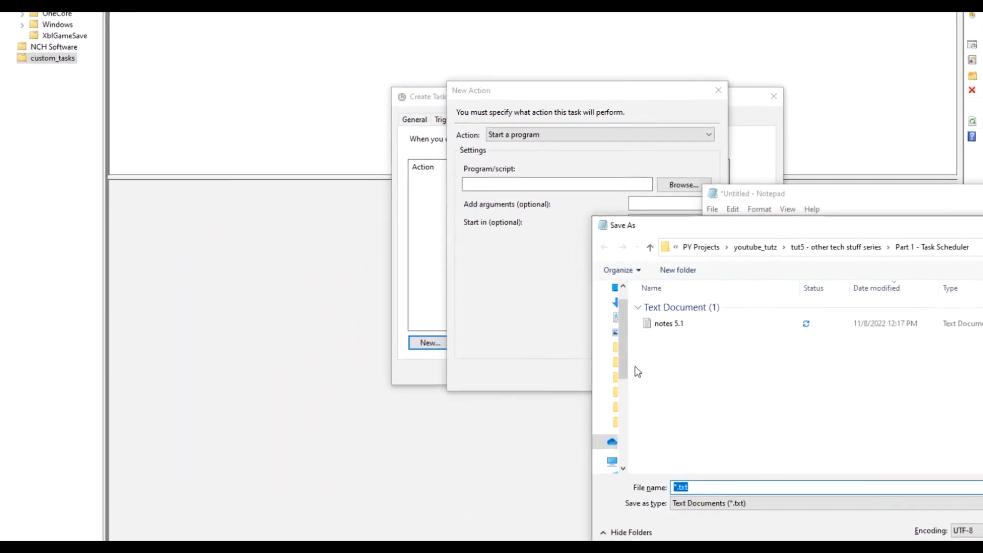
pyautogui.moveTo(751, 230); pyautogui.dragTo(264, 202)
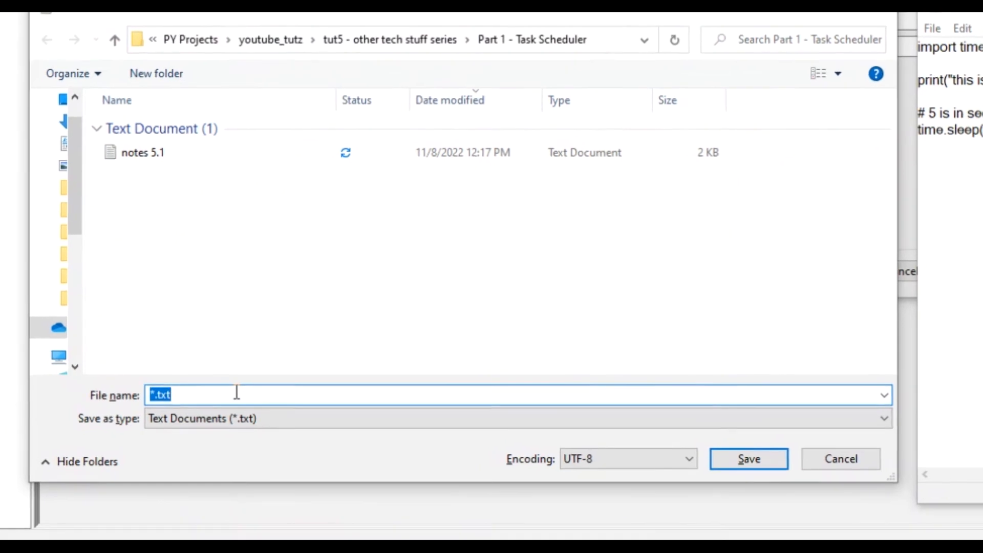
pyautogui.write('test_python_code.py')
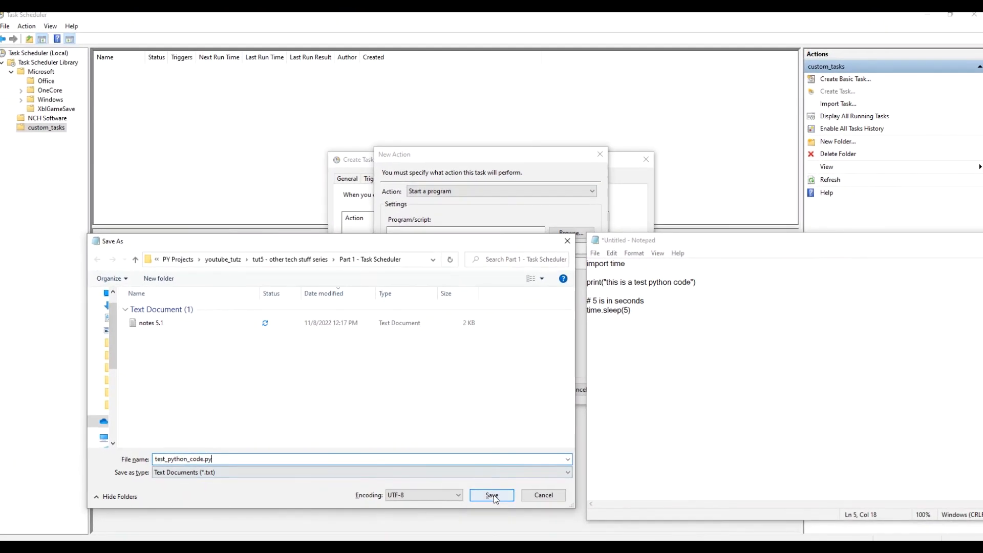
pyautogui.click(516, 497)
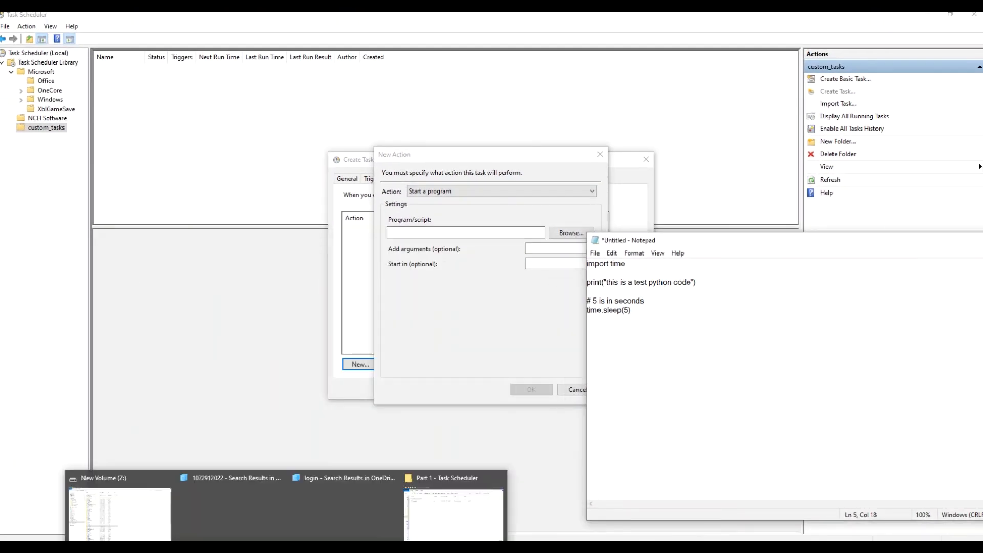
# Bring up the Part 1 - Task Scheduler folder in File Explorer, refresh it, and close the script's Notepad window
pyautogui.click(454, 474)
pyautogui.rightClick(364, 290)
pyautogui.click(397, 334)
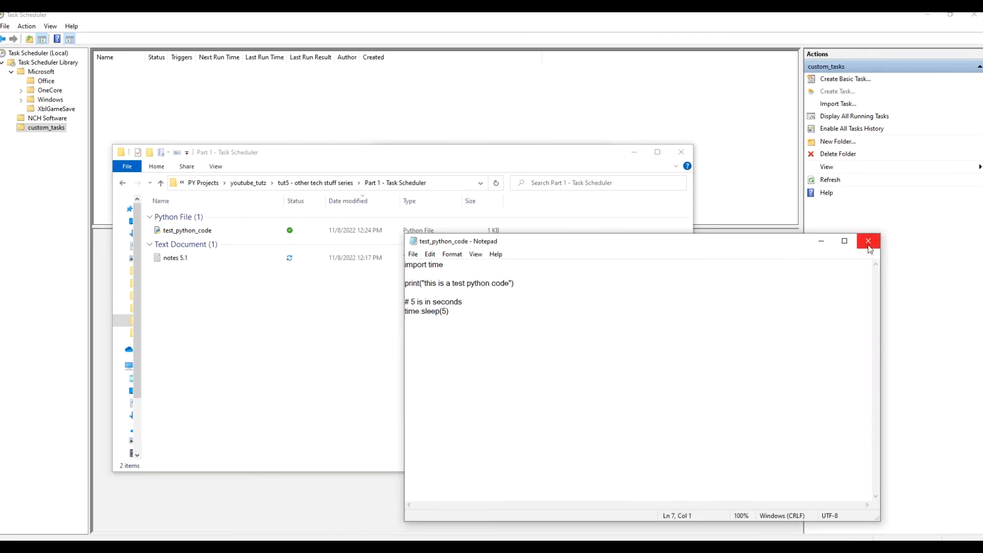
pyautogui.click(868, 242)
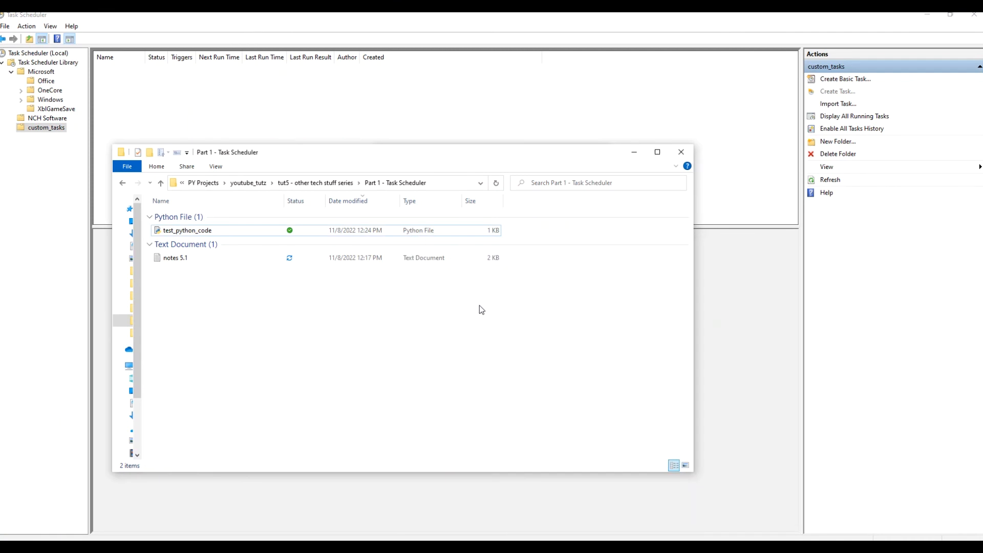
# Open a new blank Notepad document over the folder window
pyautogui.press('super')
pyautogui.write('notepad')
pyautogui.press('Return')
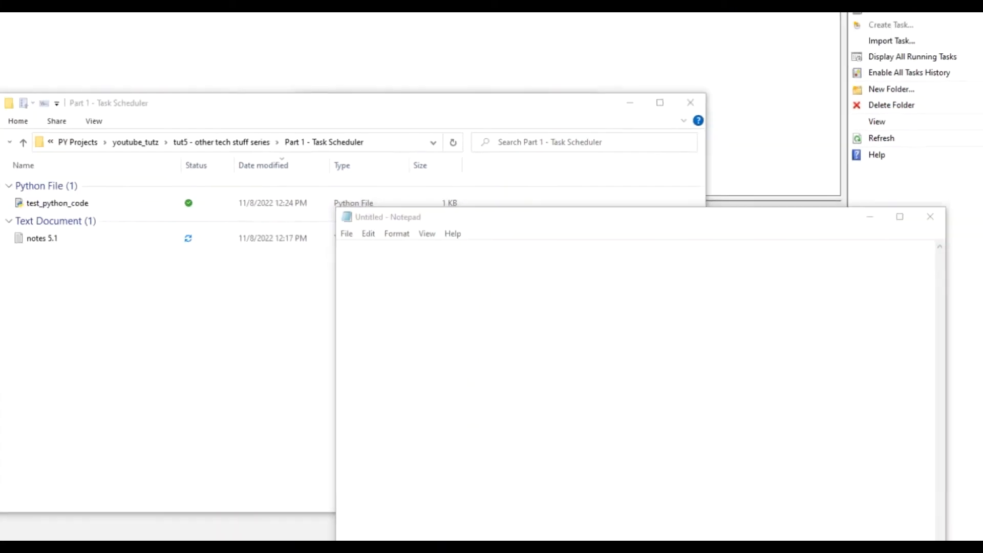
# Search Windows for python and follow the Python 3.9 (64-bit) shortcut's file location to the Python39 installation folder
pyautogui.click(192, 545)
pyautogui.write('python')
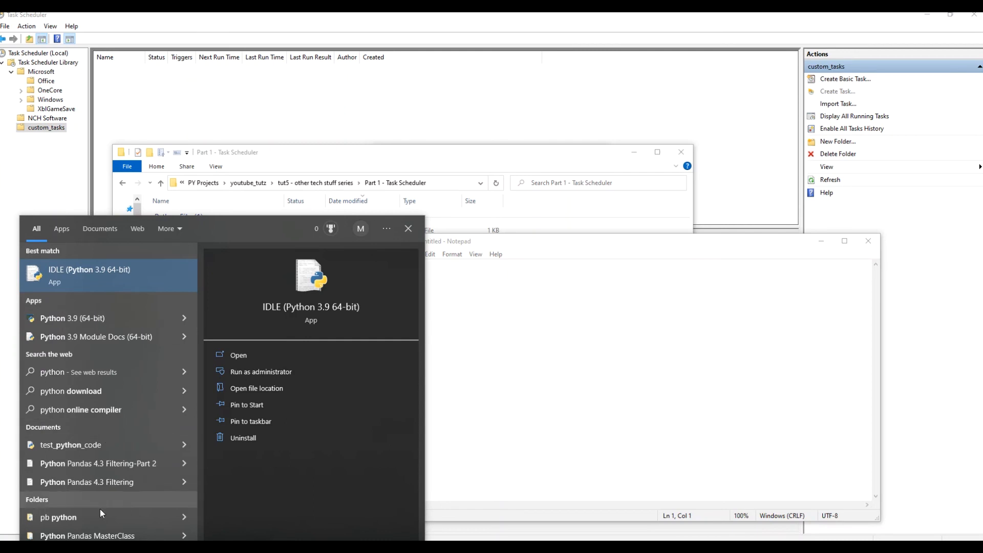
pyautogui.rightClick(127, 319)
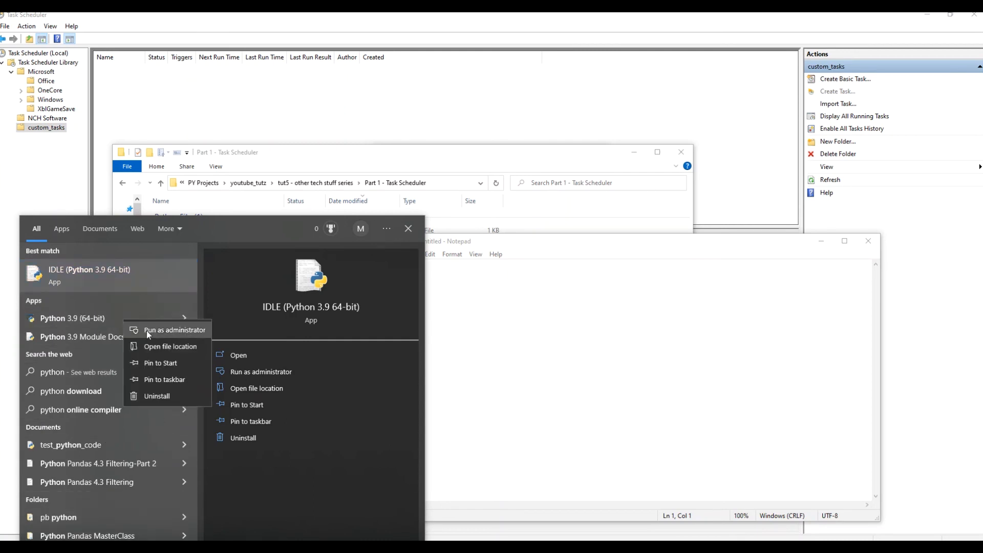
pyautogui.click(169, 347)
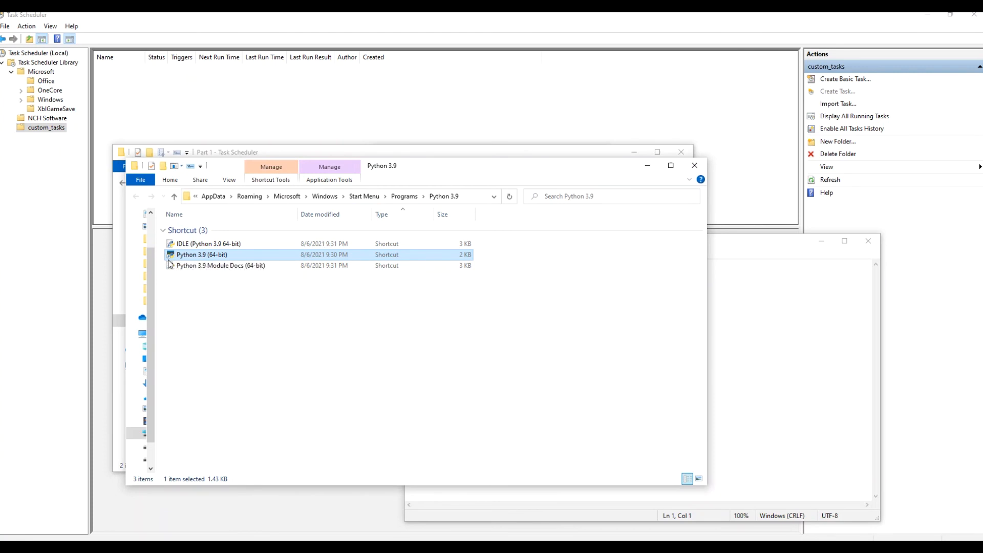
pyautogui.rightClick(239, 260)
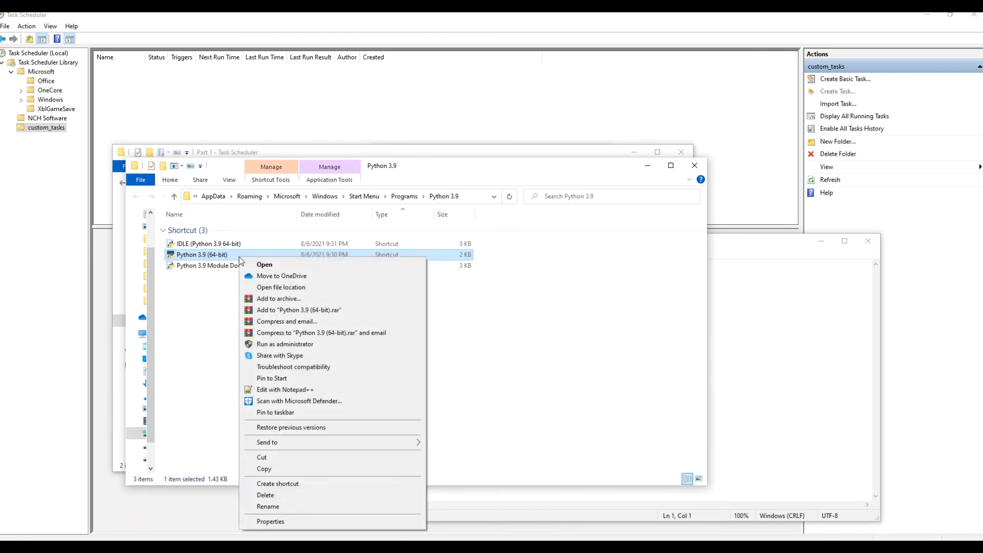
pyautogui.click(297, 287)
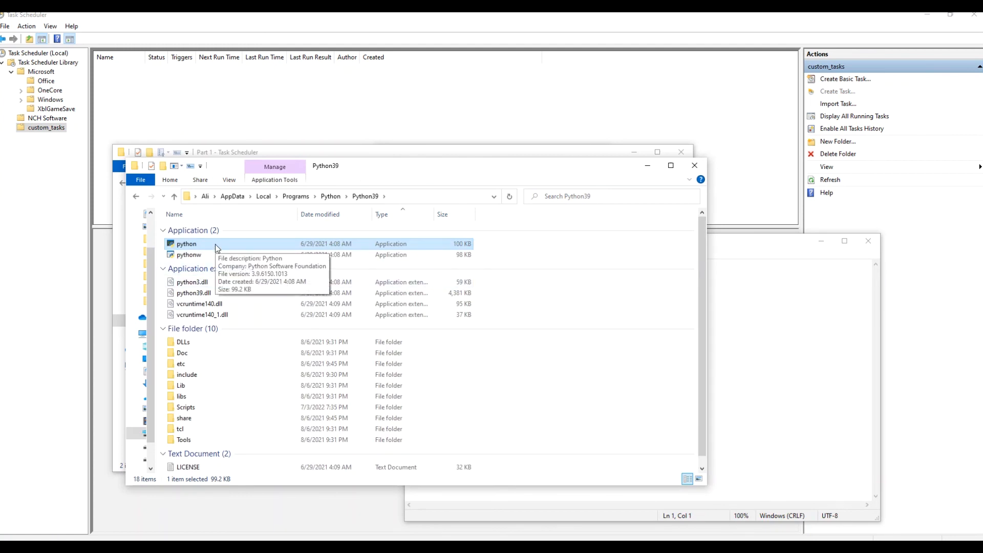
# Copy the full path of python.exe and paste it into the blank Notepad document, followed by a space
pyautogui.press('alt')
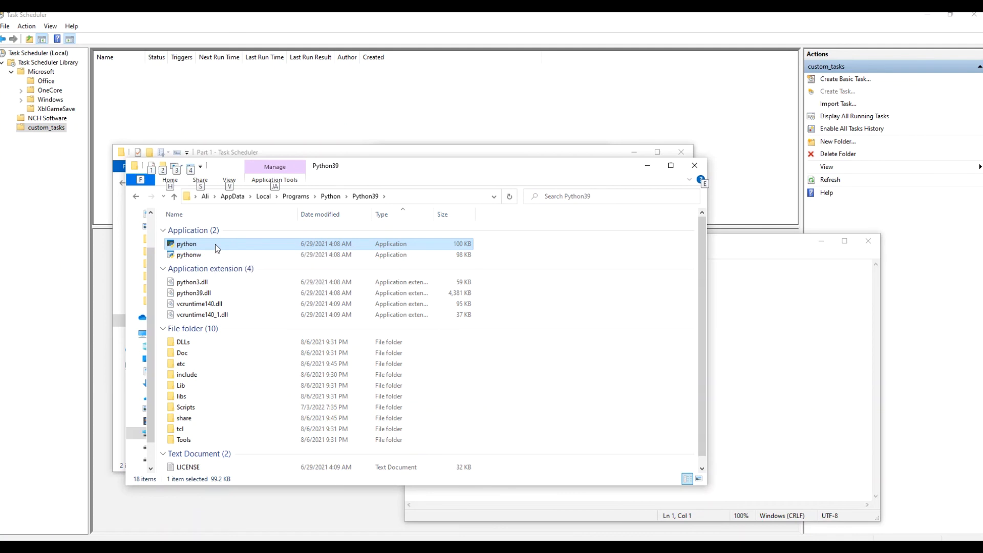
pyautogui.press('alt')
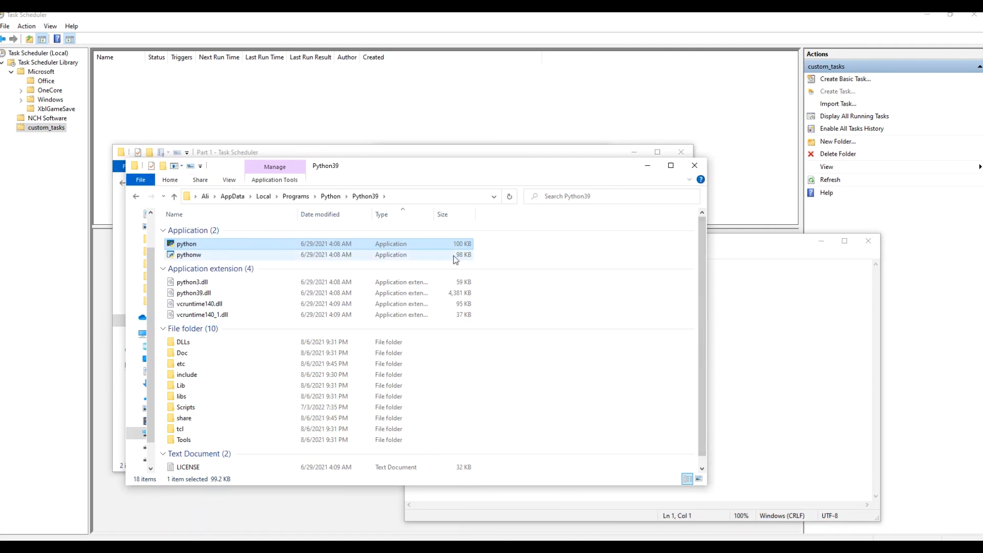
pyautogui.click(191, 170)
pyautogui.click(728, 281)
pyautogui.hotkey('ctrl', 'v')
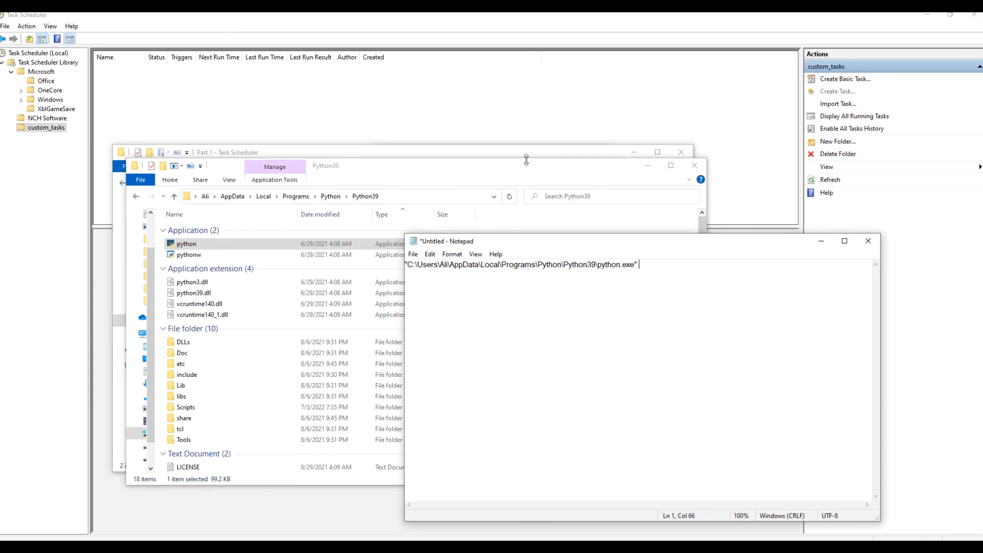
# Copy the full path of test_python_code.py and paste it after the python.exe path on the same line
pyautogui.click(527, 155)
pyautogui.click(247, 234)
pyautogui.press('alt')
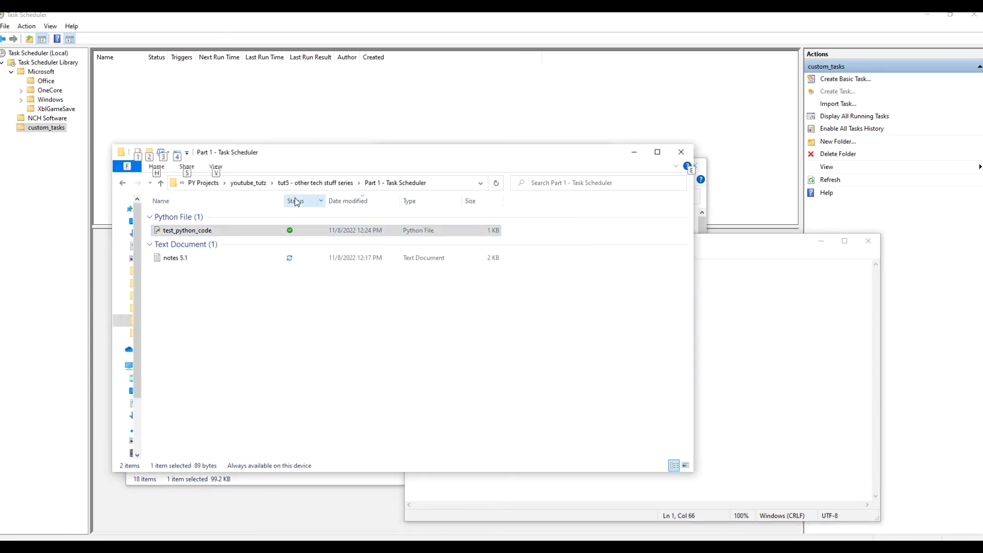
pyautogui.press('alt')
pyautogui.click(719, 279)
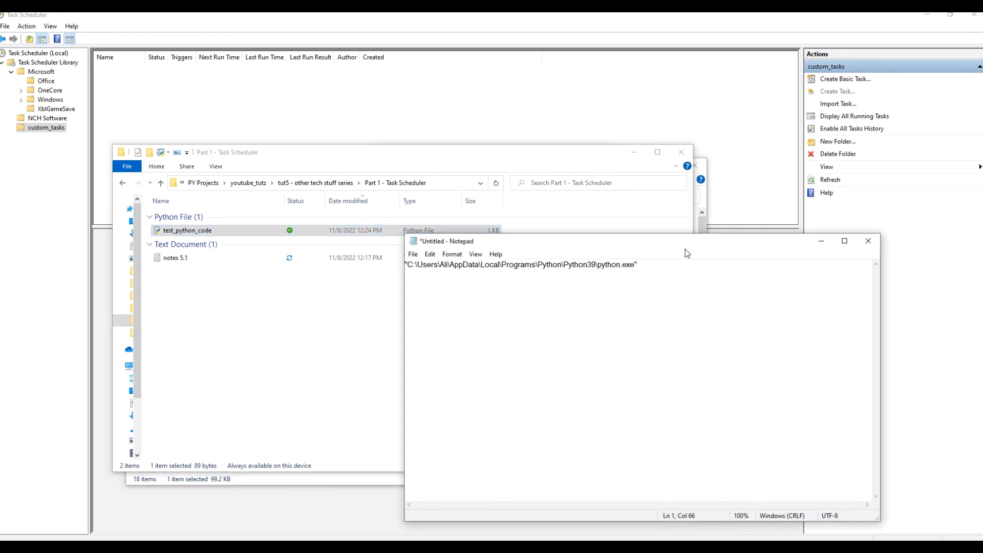
pyautogui.hotkey('ctrl', 'v')
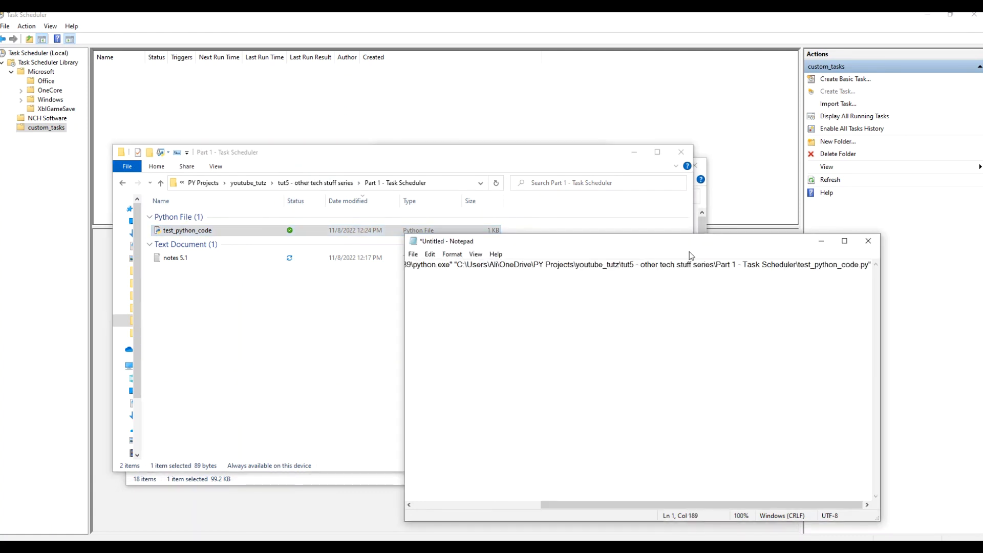
# Save the command line as simple_batch.bat in the Part 1 - Task Scheduler folder and close Notepad
pyautogui.doubleClick(637, 240)
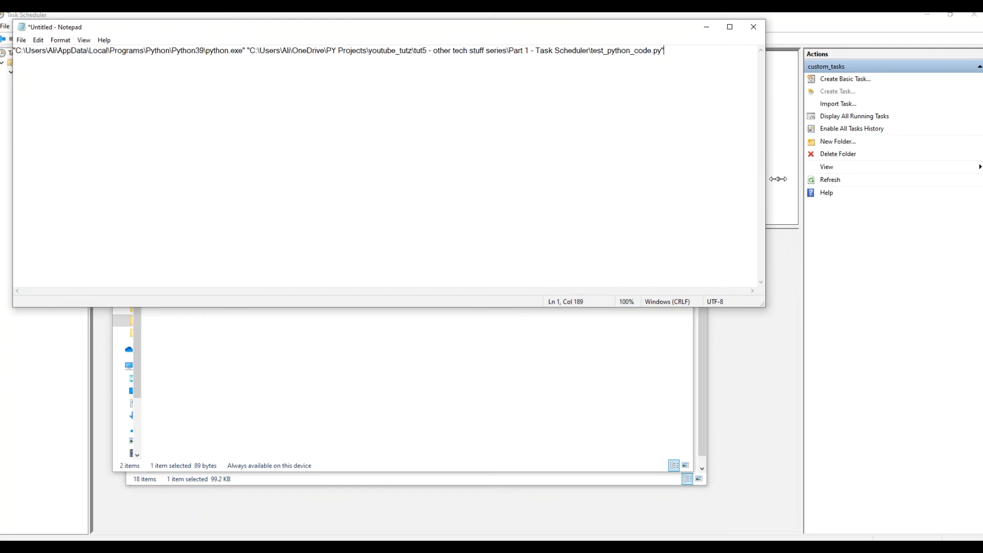
pyautogui.moveTo(767, 179); pyautogui.dragTo(803, 178)
pyautogui.moveTo(259, 26); pyautogui.dragTo(265, 27)
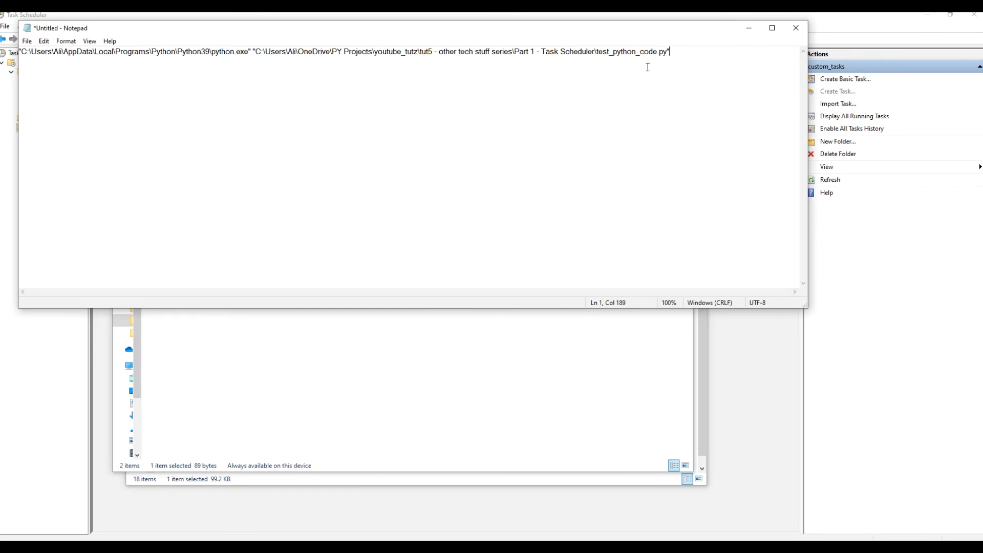
pyautogui.hotkey('ctrl', 's')
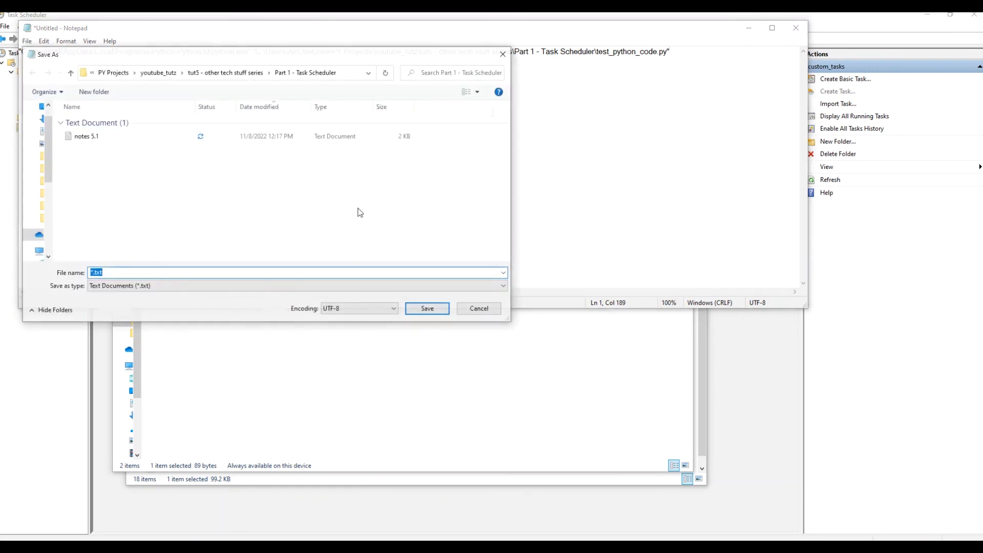
pyautogui.write('simple_batc.bat')
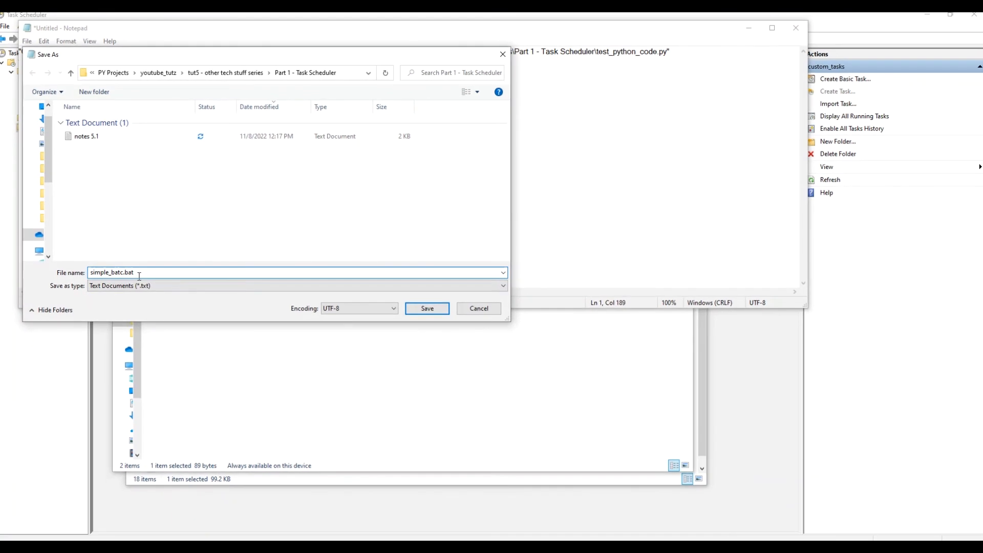
pyautogui.press('Left')
pyautogui.press('Left')
pyautogui.press('Left')
pyautogui.press('Left')
pyautogui.write('h')
pyautogui.click(434, 308)
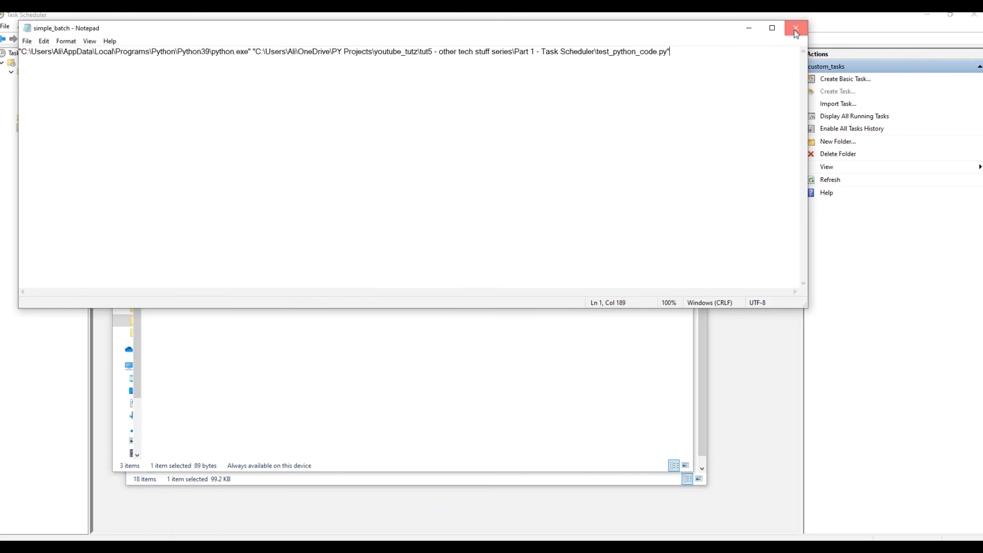
pyautogui.click(796, 28)
# Copy the full path of simple_batch.bat and enter it as the Program/script of the new action
pyautogui.click(190, 289)
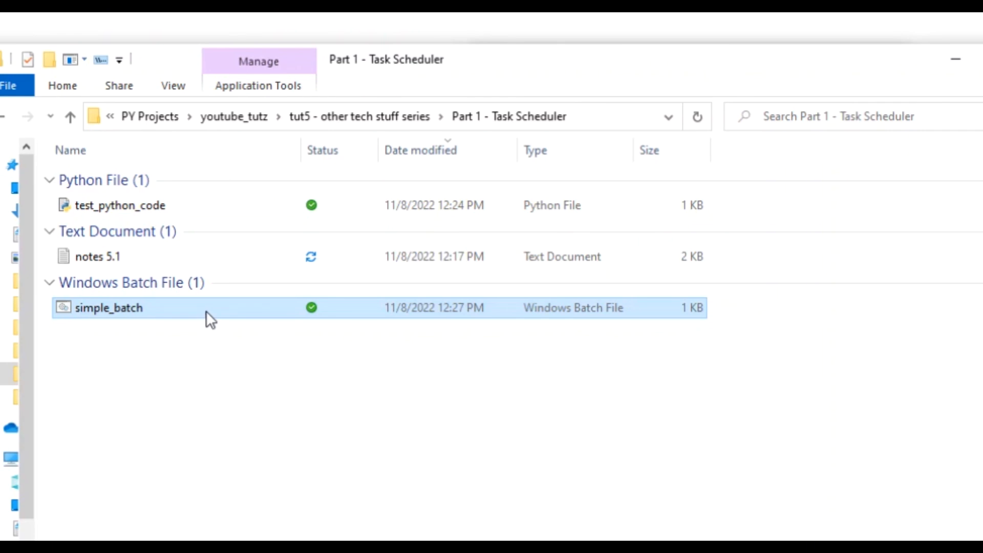
pyautogui.press('alt')
pyautogui.press('alt')
pyautogui.moveTo(494, 66); pyautogui.dragTo(564, 182)
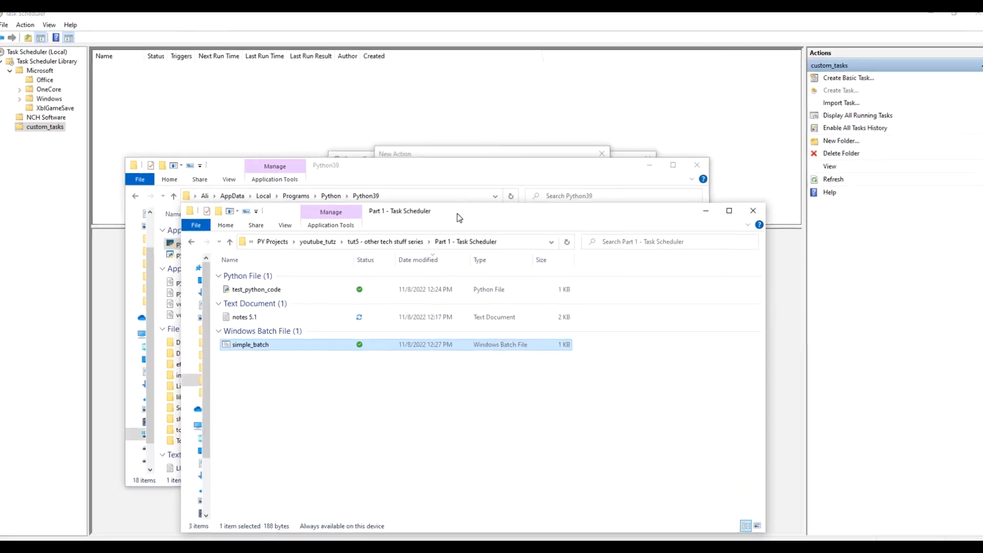
pyautogui.moveTo(446, 152); pyautogui.dragTo(432, 141)
pyautogui.click(421, 214)
pyautogui.hotkey('ctrl', 'v')
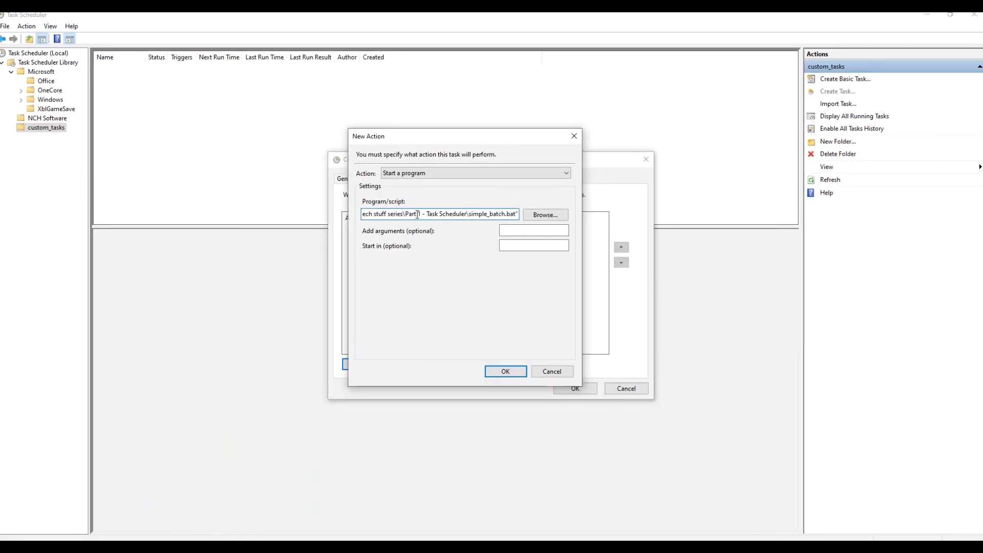
pyautogui.hotkey('ctrl', 'a')
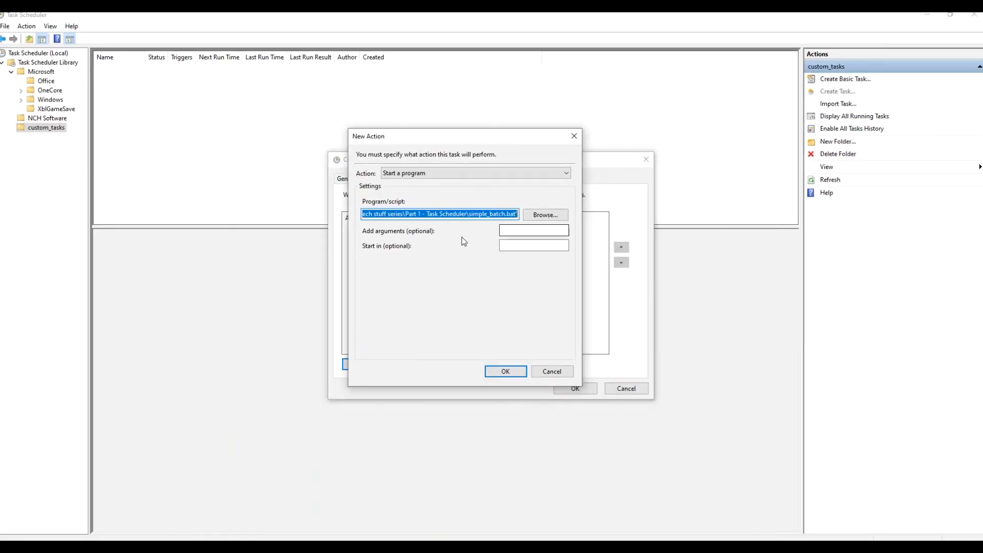
pyautogui.click(488, 215)
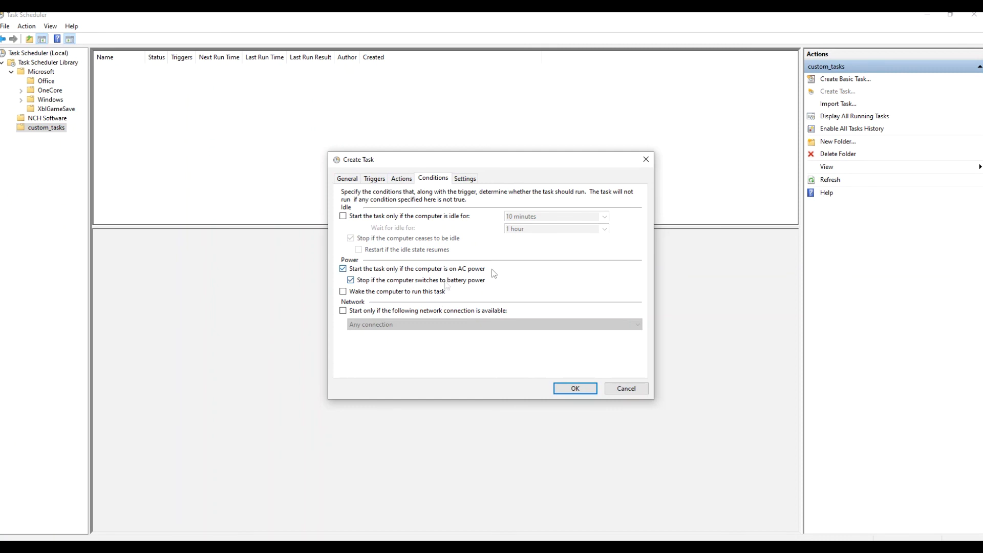
# Review the task's additional settings, create the task with the defaults, and widen the Name column of the task list
pyautogui.click(465, 179)
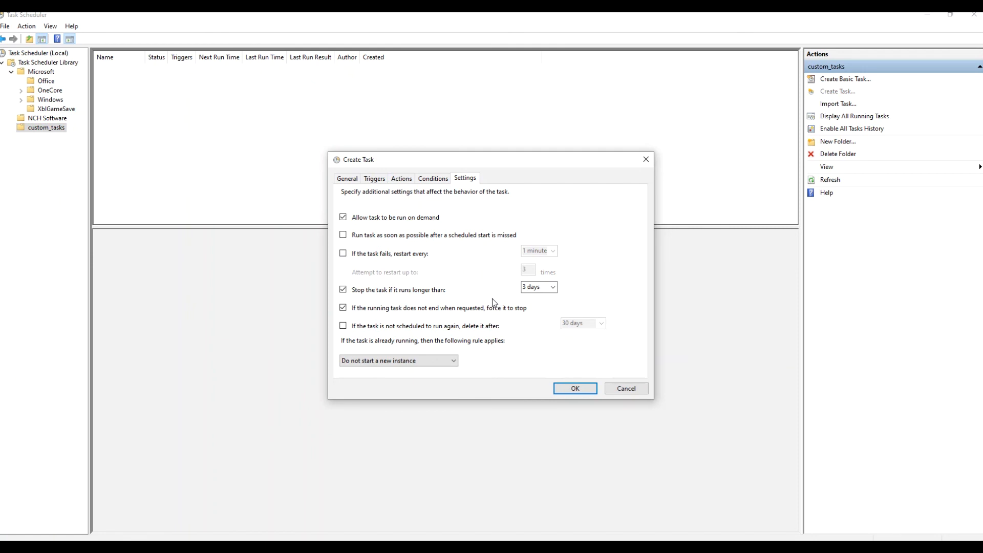
pyautogui.click(573, 388)
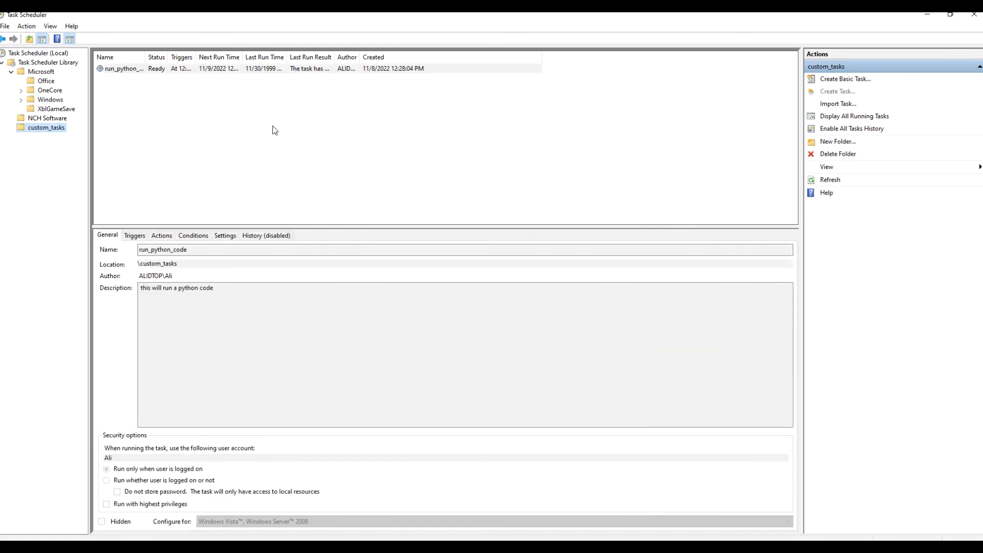
pyautogui.moveTo(145, 58); pyautogui.dragTo(186, 58)
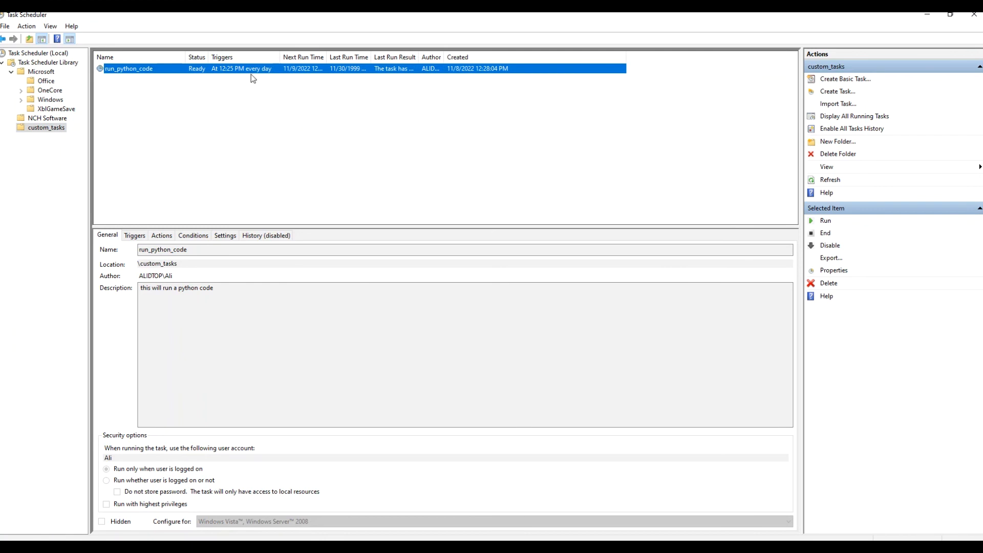
# Edit the daily trigger of run_python_code to start at 12:29:00 PM and save the task's properties
pyautogui.rightClick(239, 68)
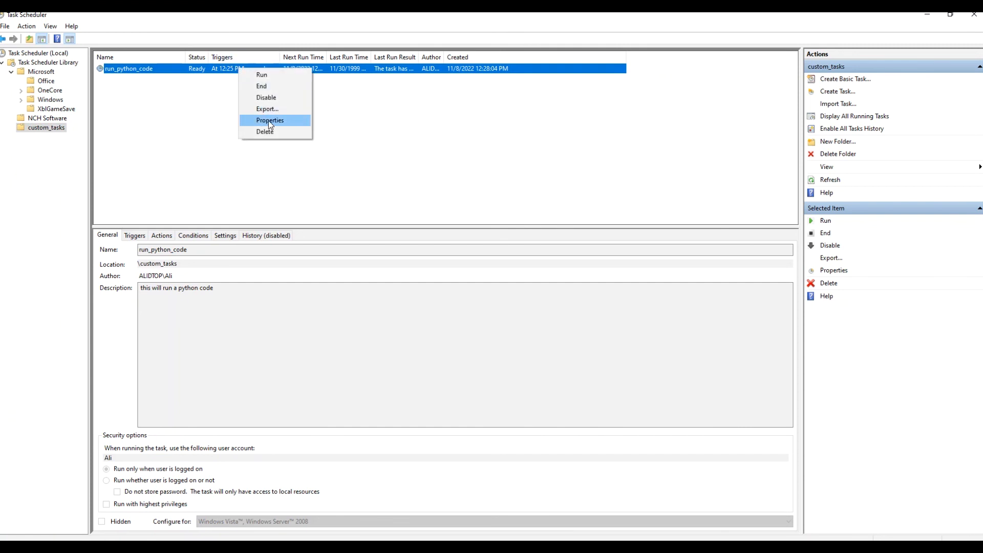
pyautogui.click(268, 121)
pyautogui.click(100, 90)
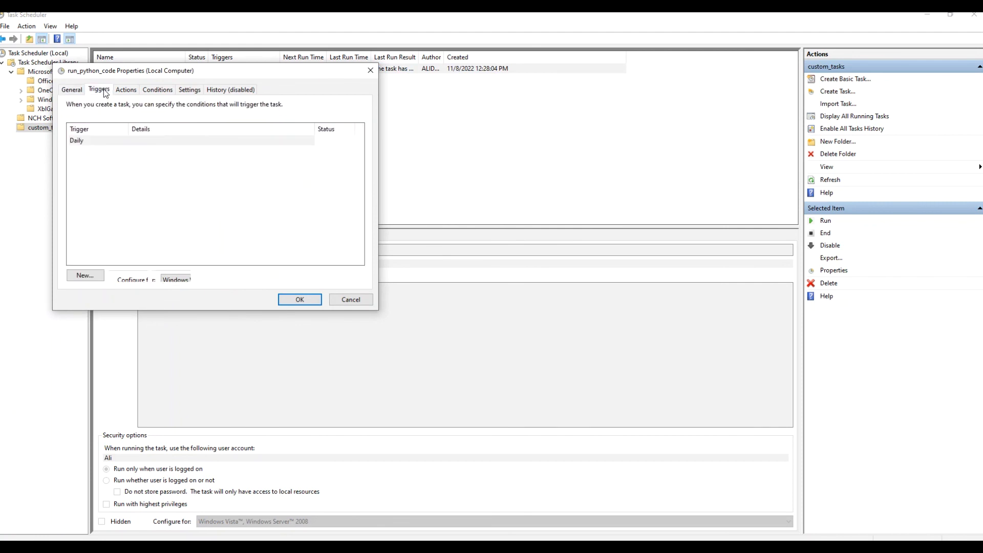
pyautogui.click(148, 141)
pyautogui.click(128, 276)
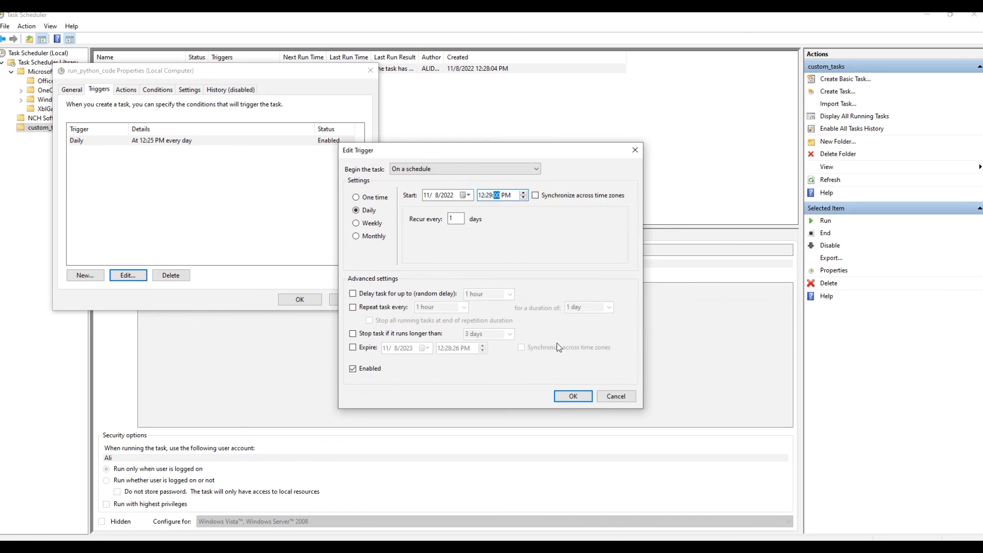
pyautogui.click(573, 396)
pyautogui.click(285, 299)
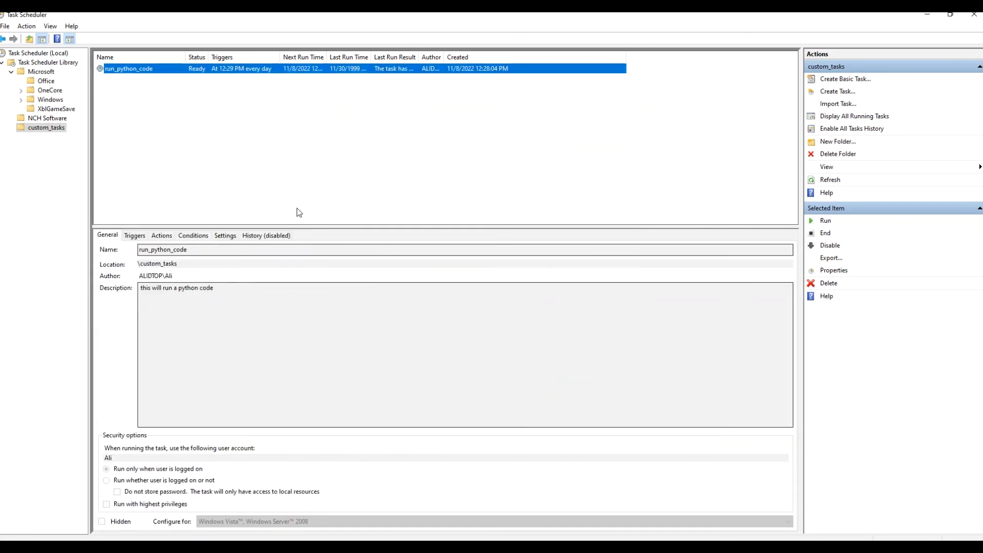